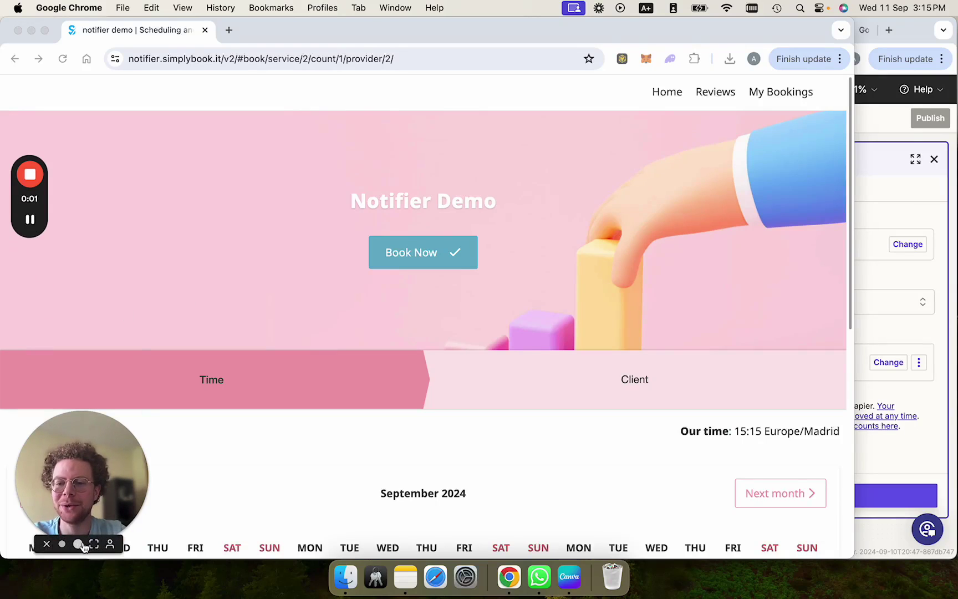
Switch from the SimplyBook.me booking window to the WhatsAble example page in Chrome.
left_click(79, 545)
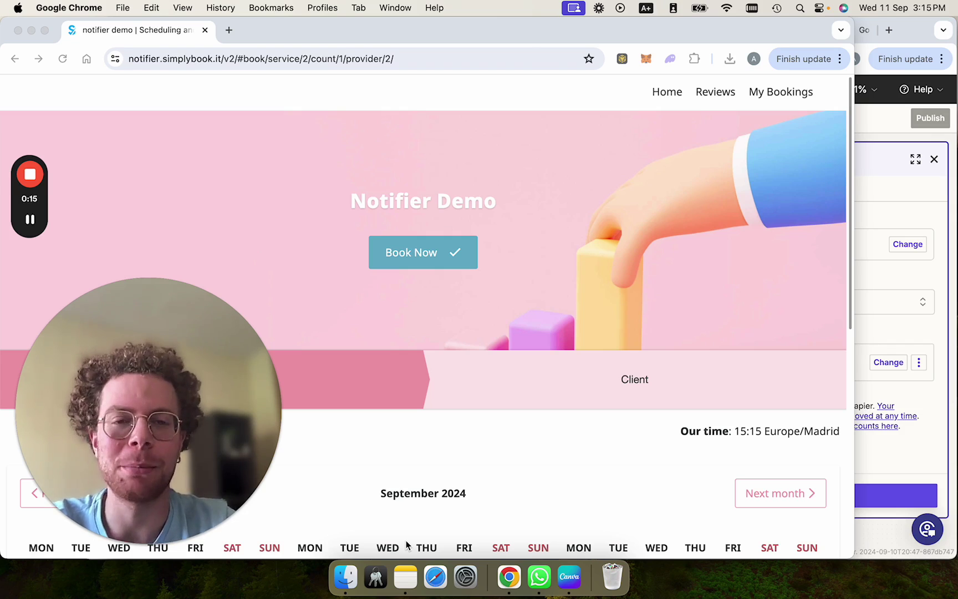
left_click_drag(171, 418, 868, 413)
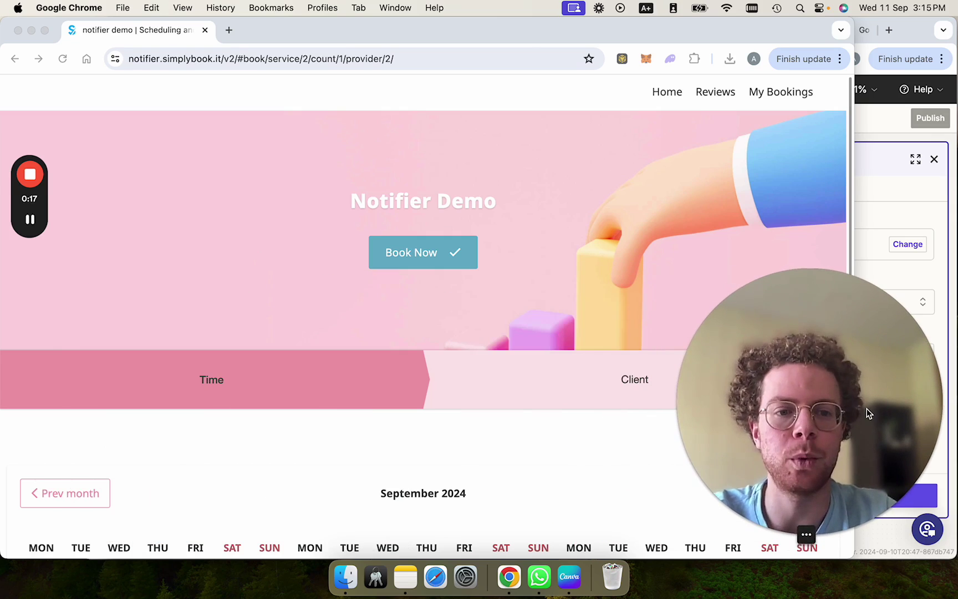
key("super+grave")
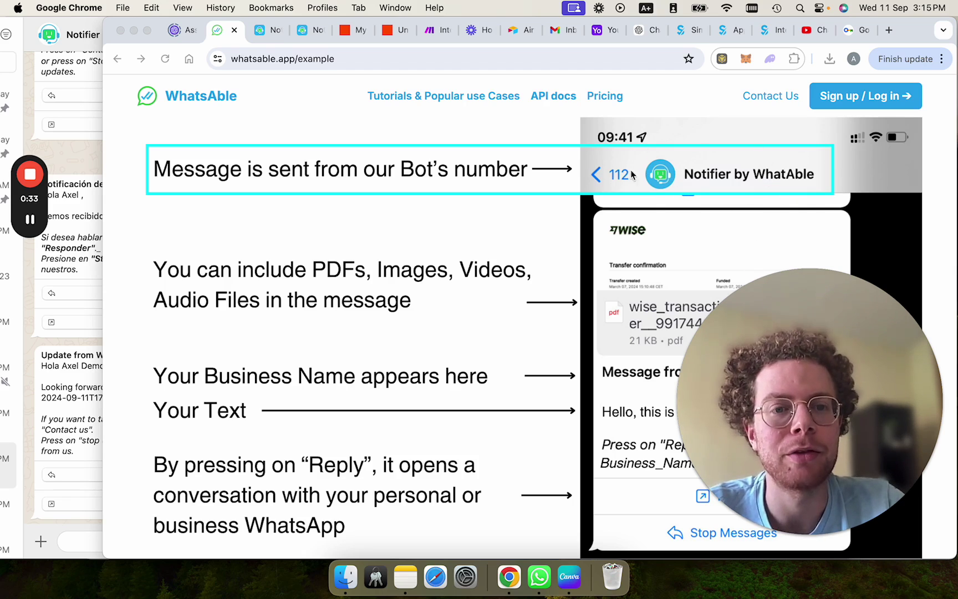
left_click(83, 165)
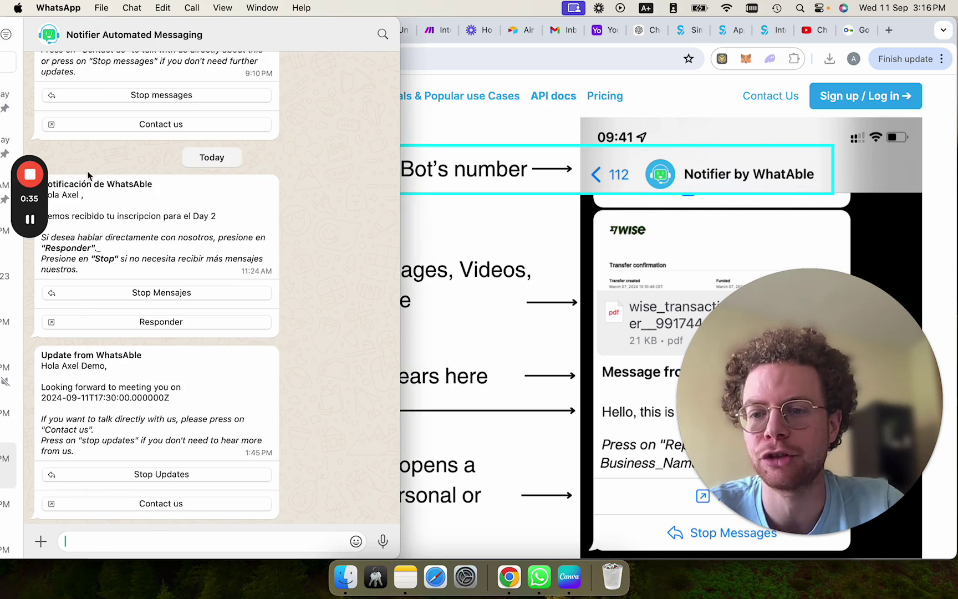
left_click(555, 301)
scroll(556, 300, "down", 3)
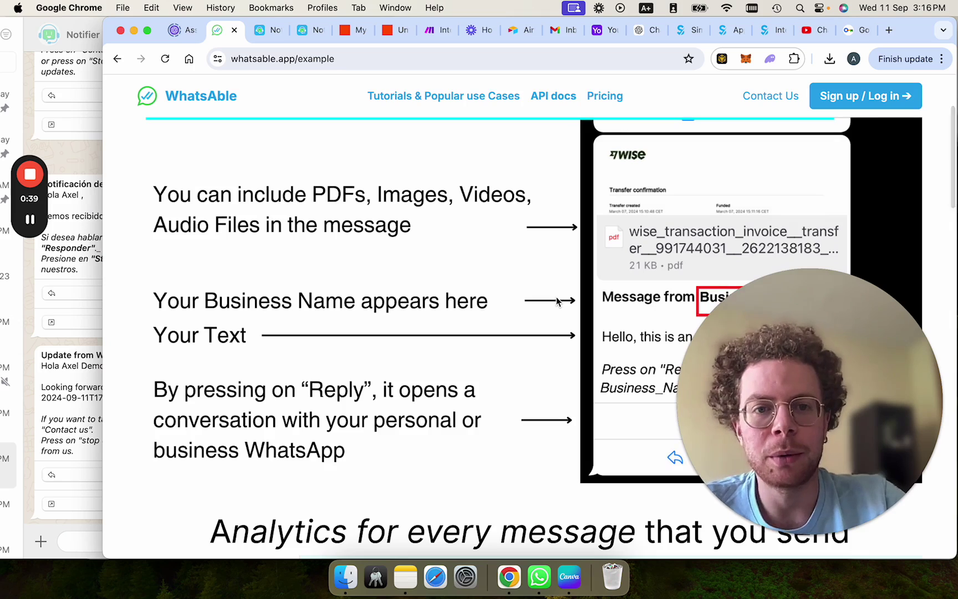
scroll(556, 300, "down", 1)
left_click_drag(713, 329, 103, 383)
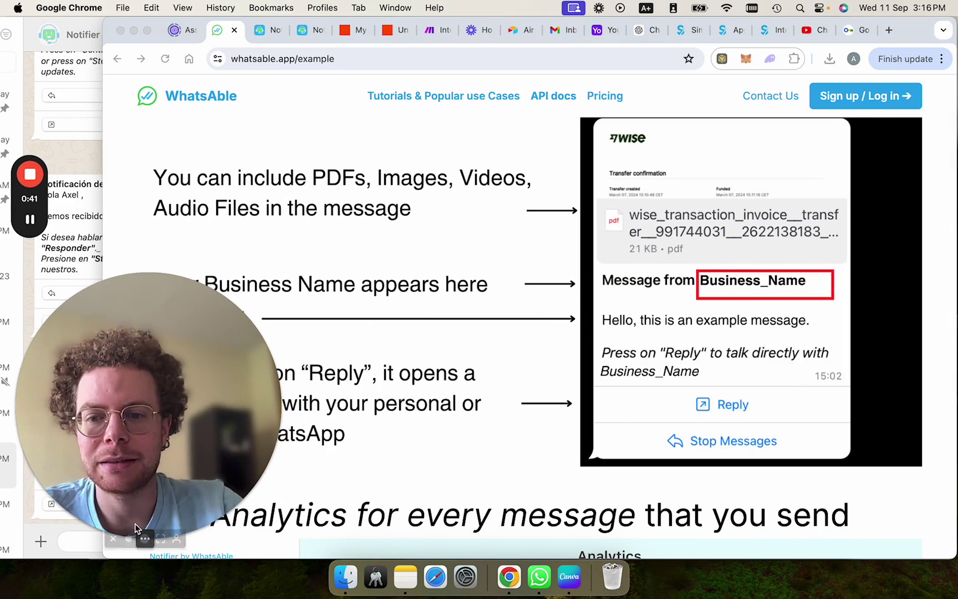
left_click(126, 536)
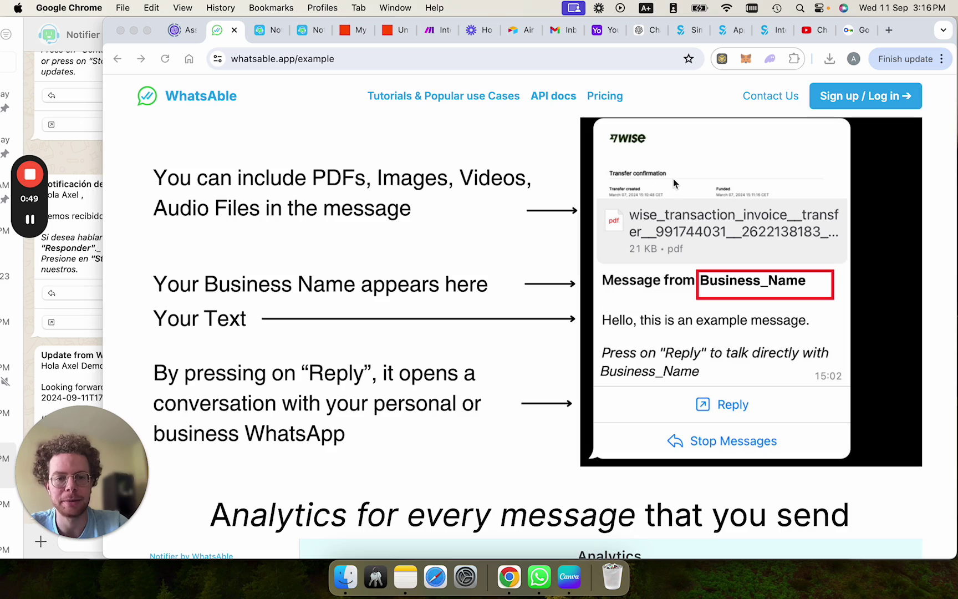
left_click(94, 345)
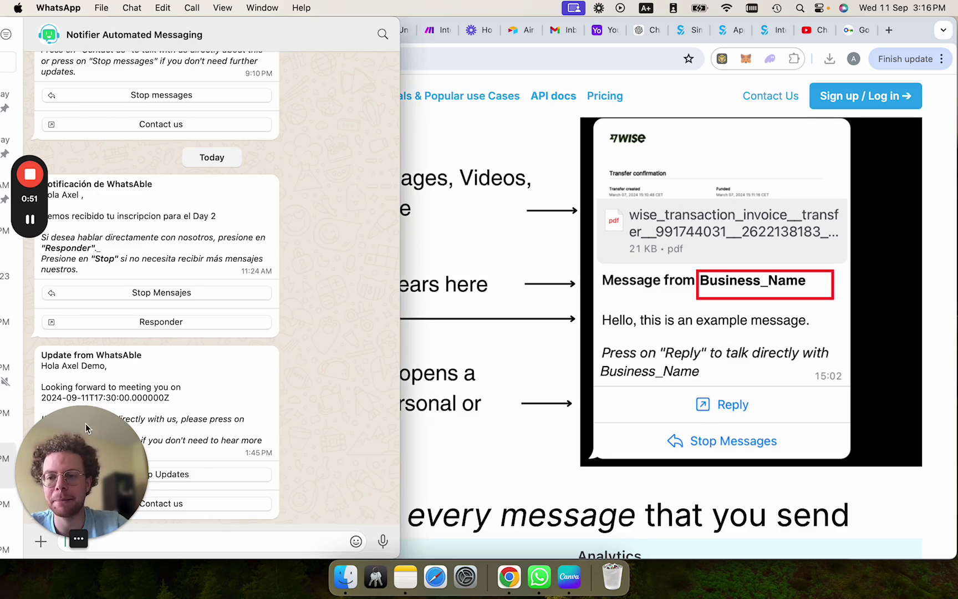
left_click_drag(85, 423, 541, 407)
left_click(531, 506)
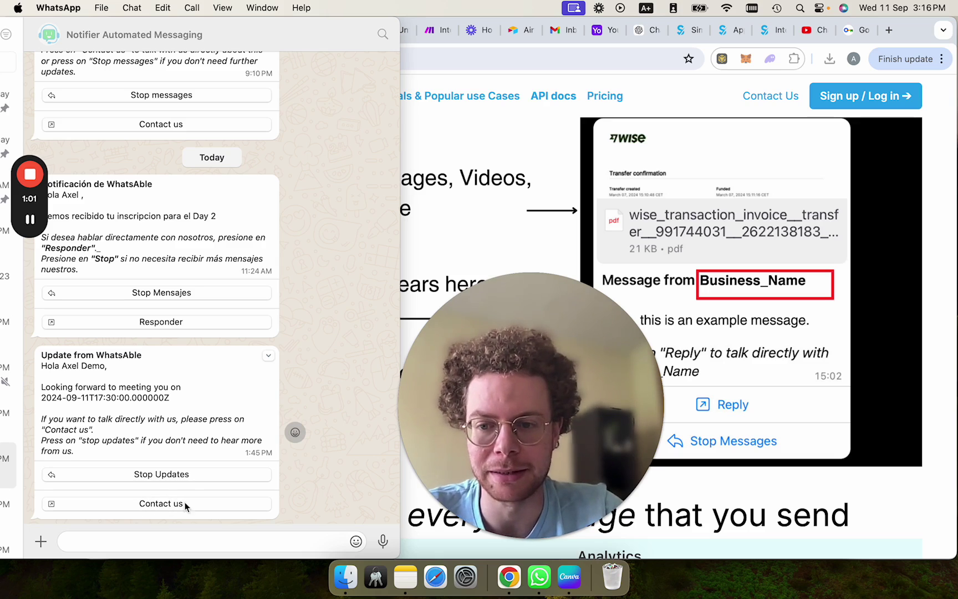
left_click(355, 156)
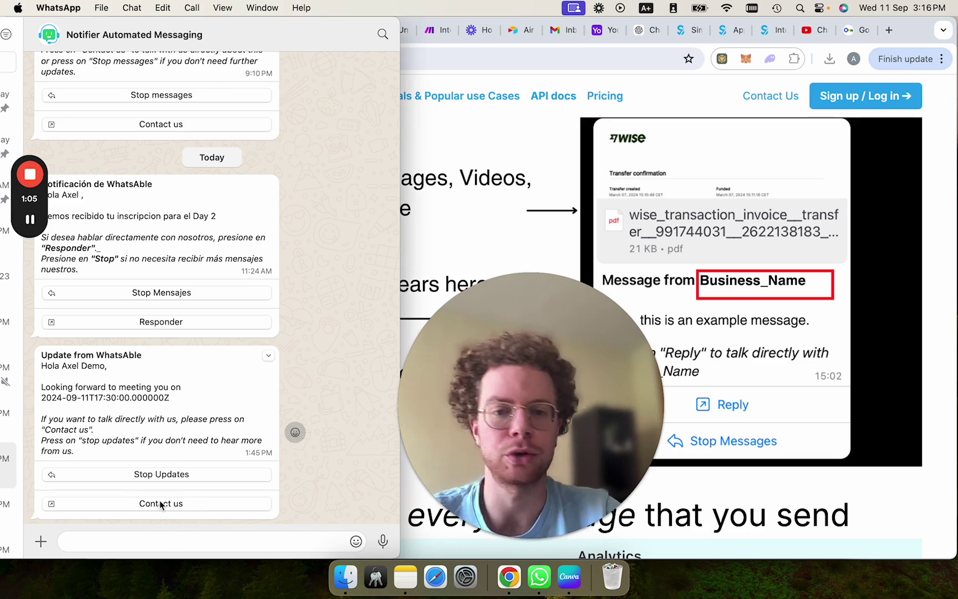
left_click_drag(475, 407, 625, 264)
left_click(586, 298)
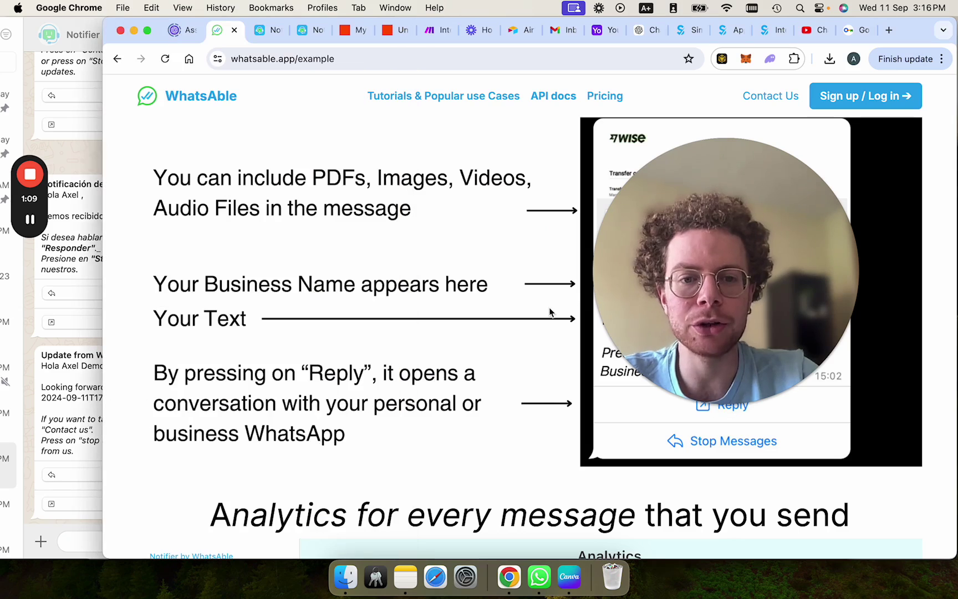
left_click_drag(677, 344, 103, 450)
Scroll to the WhatsAble analytics cards and compare them with the WhatsApp chat.
scroll(454, 488, "down", 8)
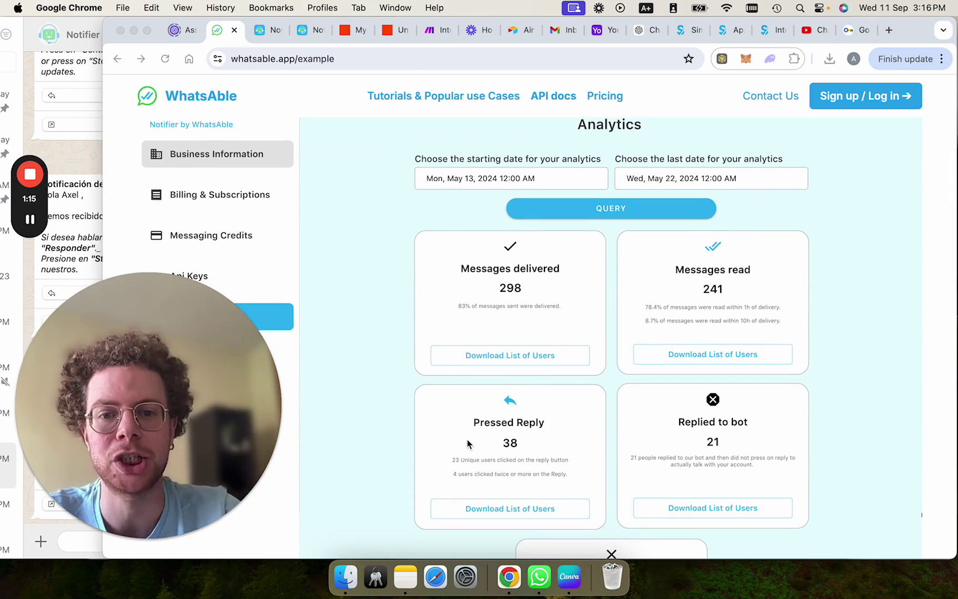
left_click_drag(78, 447, 312, 413)
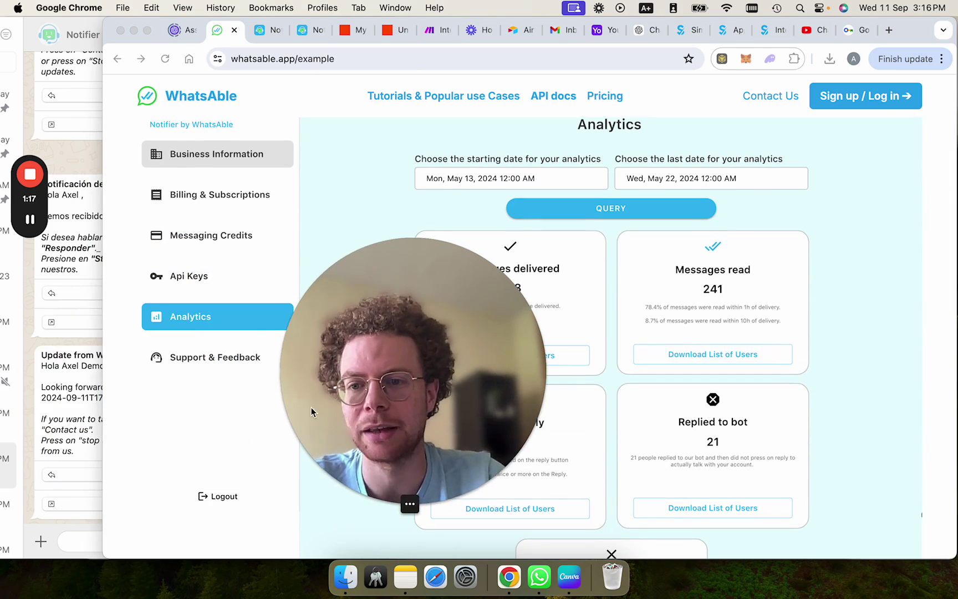
left_click(88, 360)
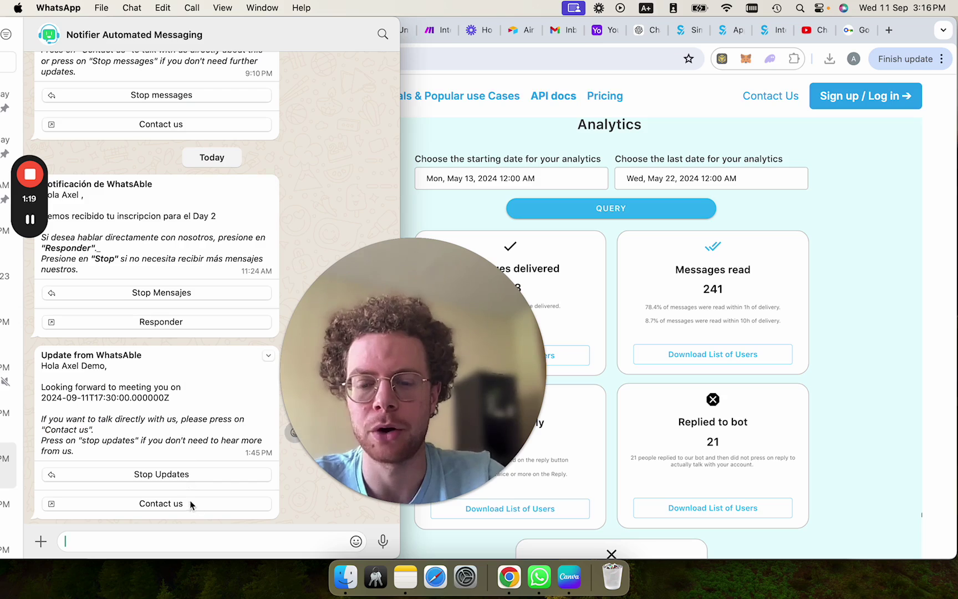
left_click(491, 268)
left_click_drag(491, 268, 244, 329)
Scroll through the WhatsAble activity log, then back up to the top.
scroll(654, 407, "down", 5)
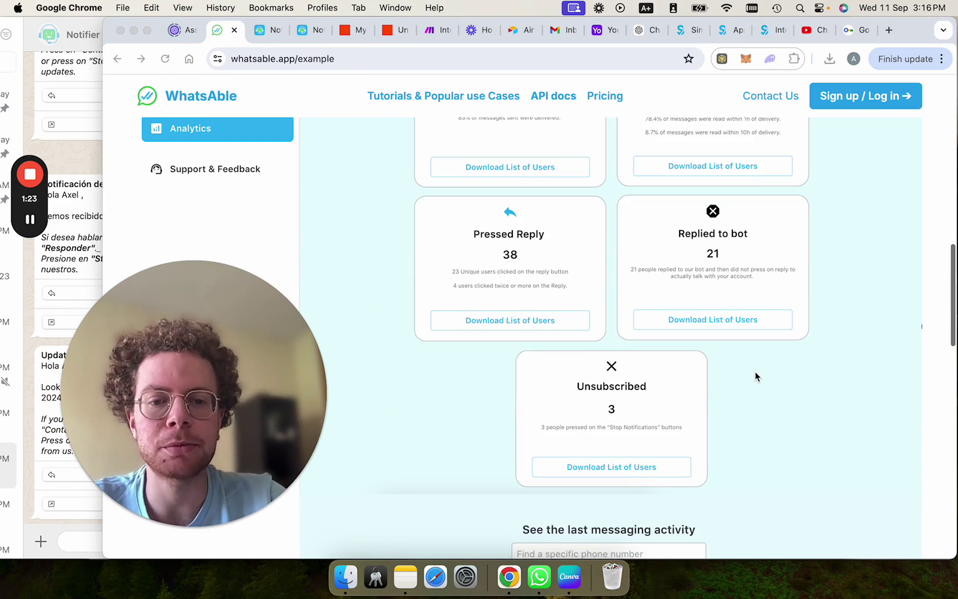
scroll(755, 374, "down", 4)
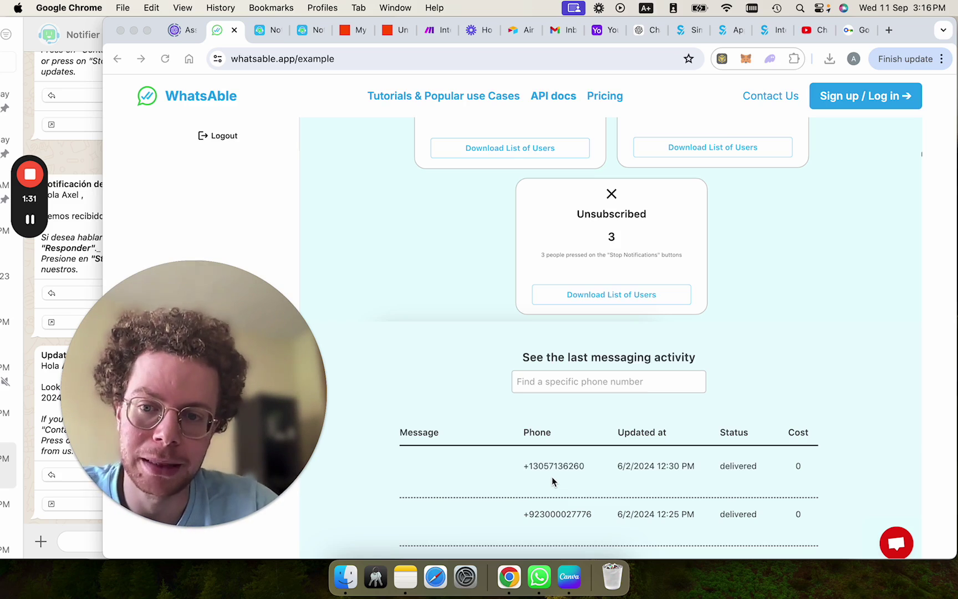
scroll(608, 485, "down", 2)
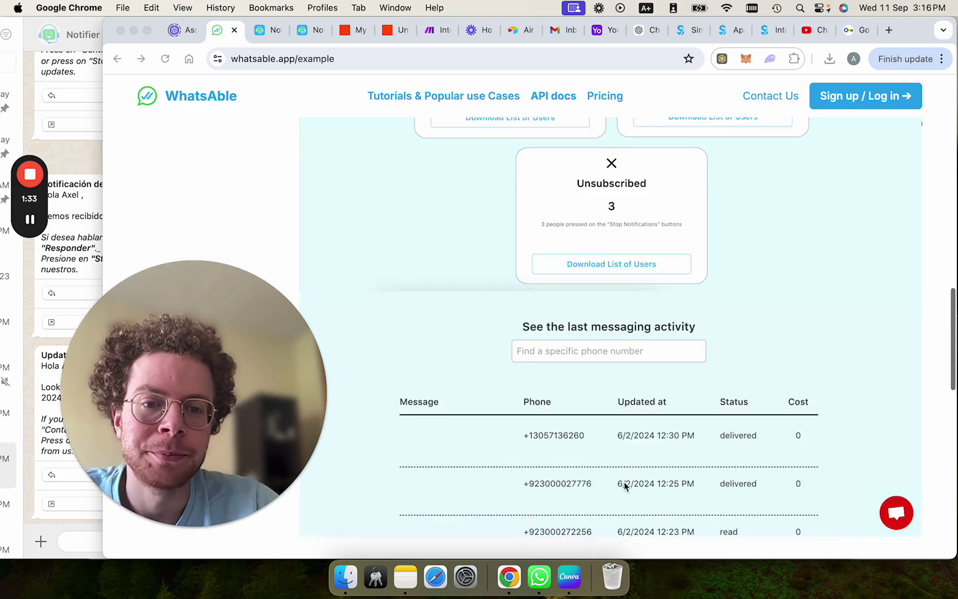
scroll(677, 411, "up", 15)
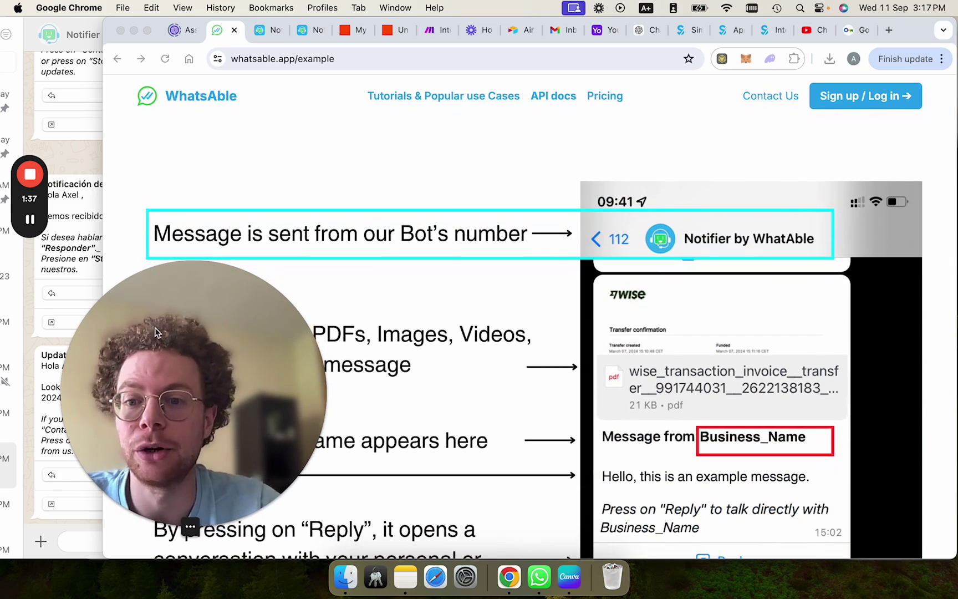
left_click_drag(183, 399, 138, 410)
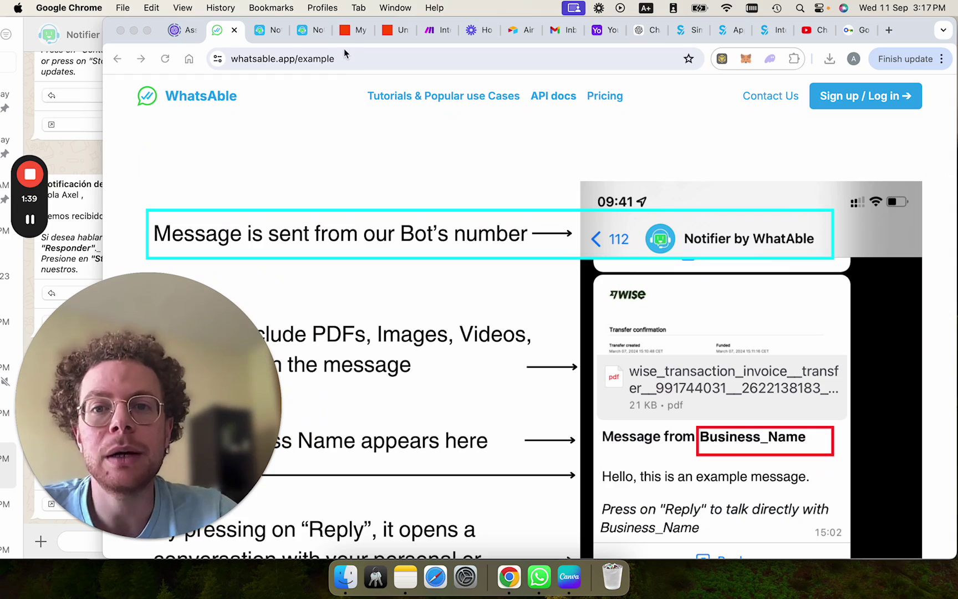
Open the draft Untitled Zap linking the SimplyBook.me New Booking trigger to a WhatsApp step.
left_click(347, 32)
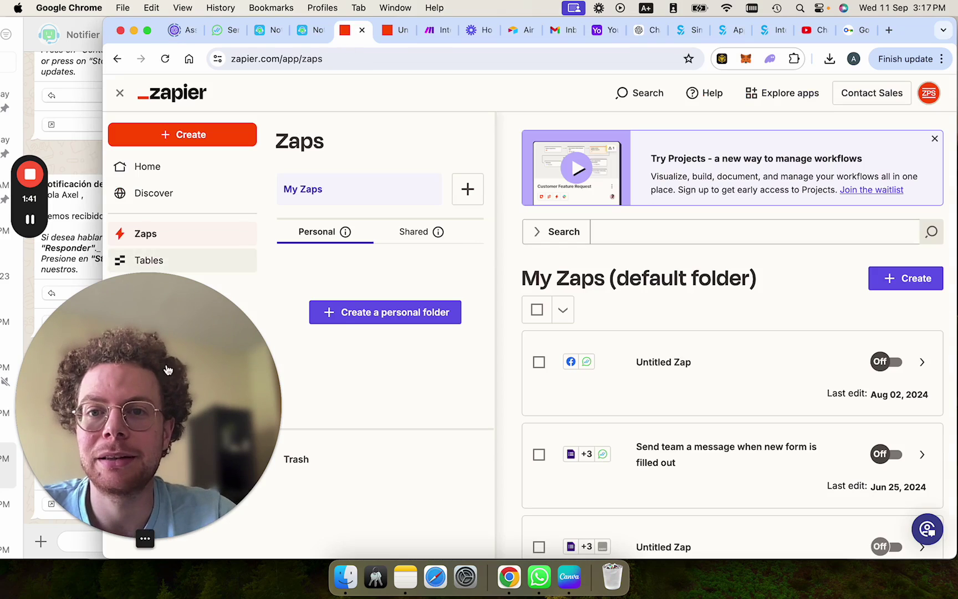
left_click_drag(167, 375, 804, 314)
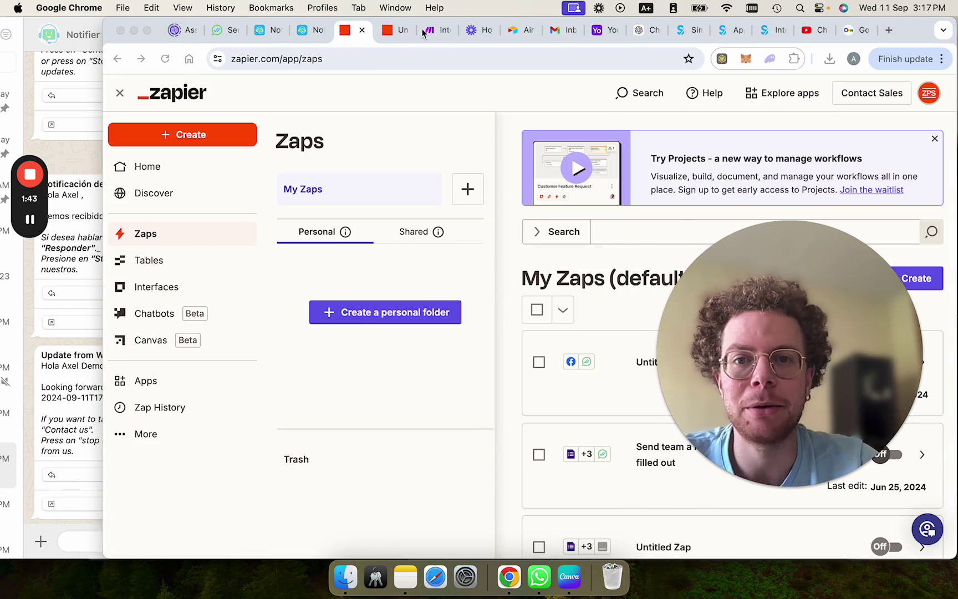
left_click(387, 32)
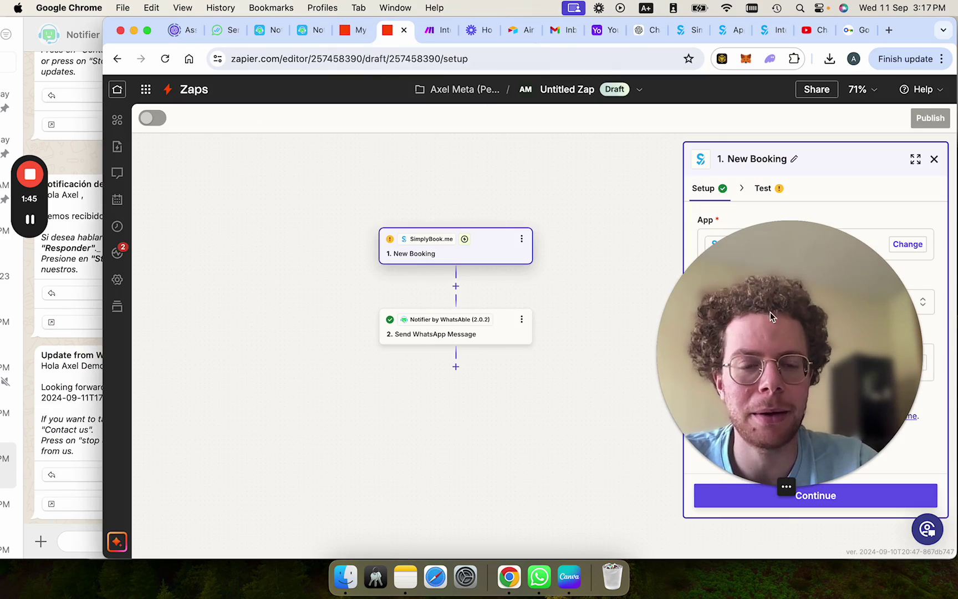
left_click_drag(770, 312, 154, 367)
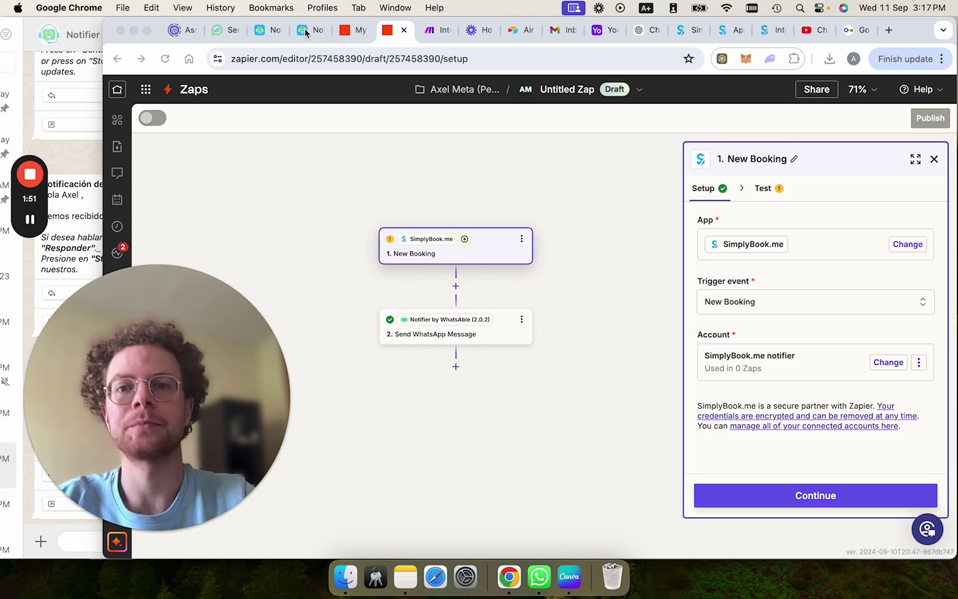
left_click(55, 77)
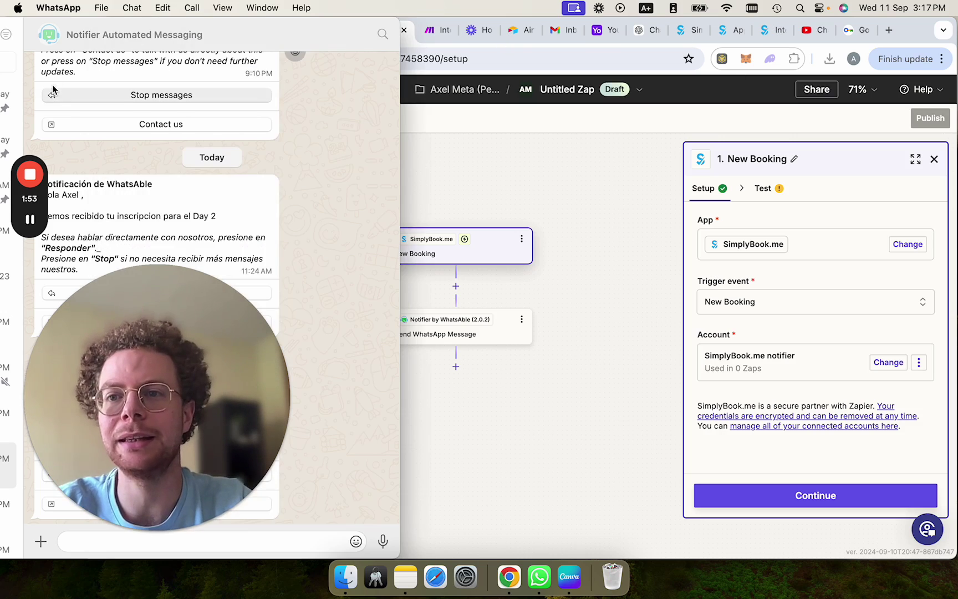
left_click_drag(77, 22, 78, 109)
Highlight the 'notifier' company login in the booking URL, then find the access-form screenshot in Finder.
left_click(64, 89)
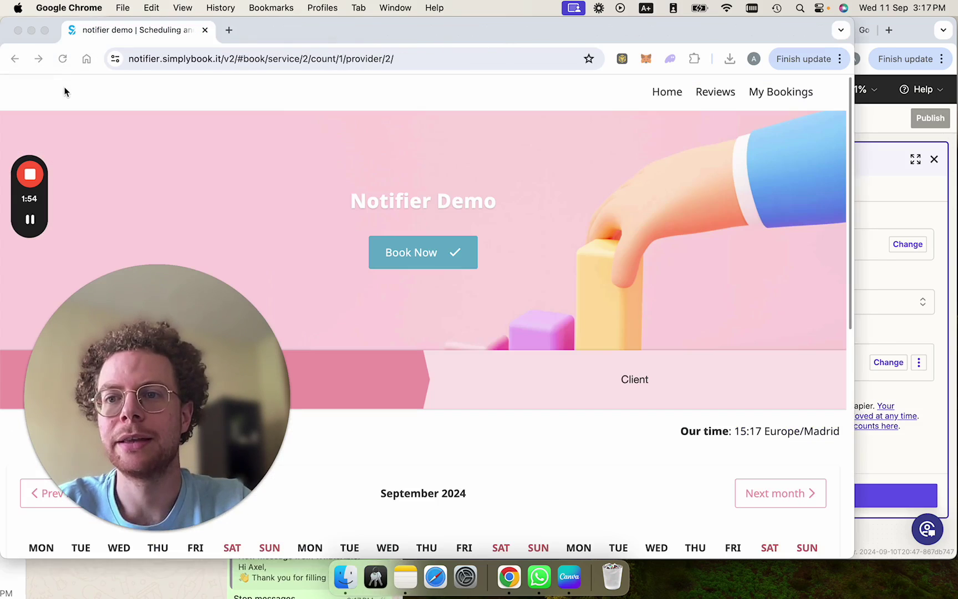
left_click(159, 62)
left_click(171, 60)
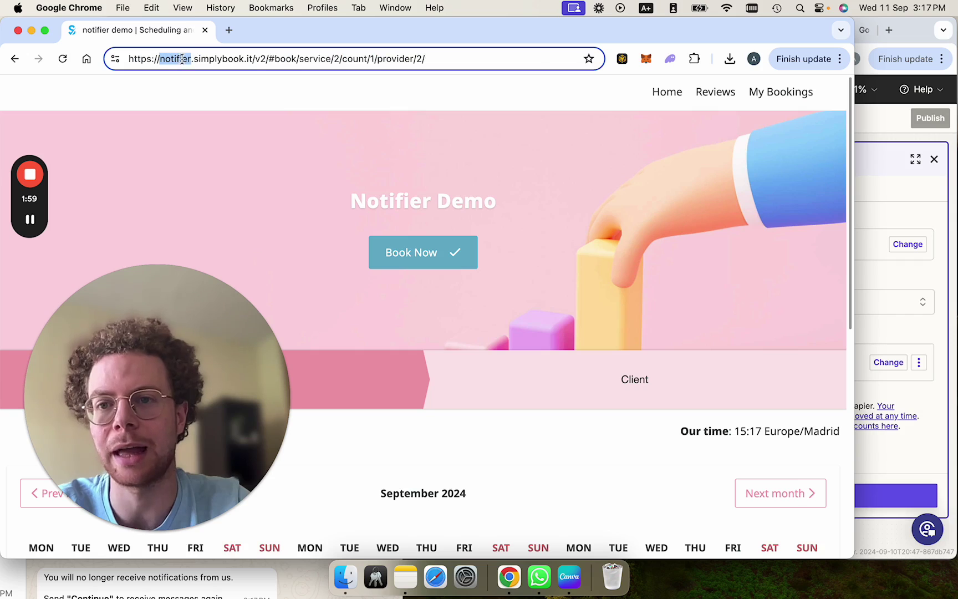
left_click(171, 59)
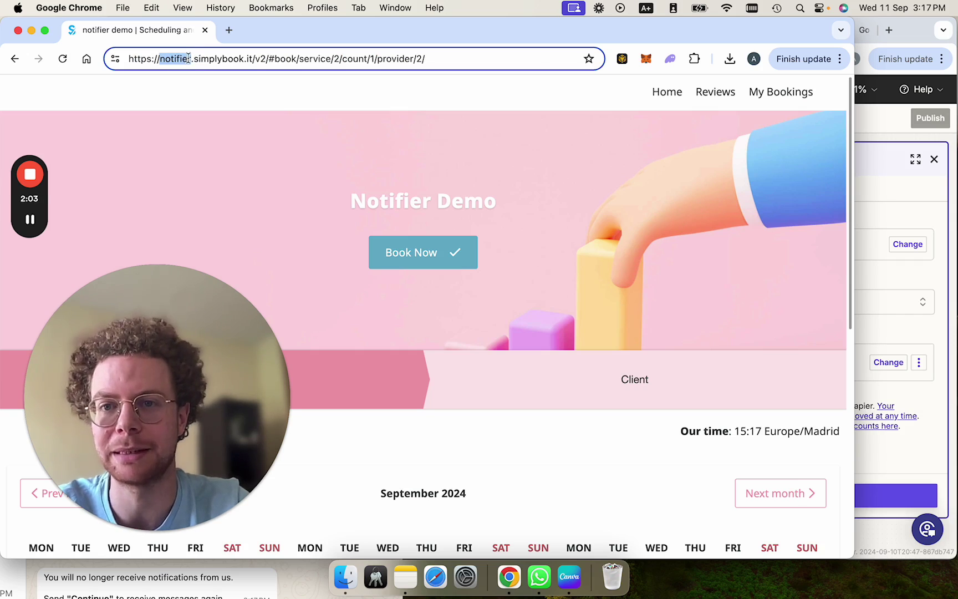
left_click(340, 594)
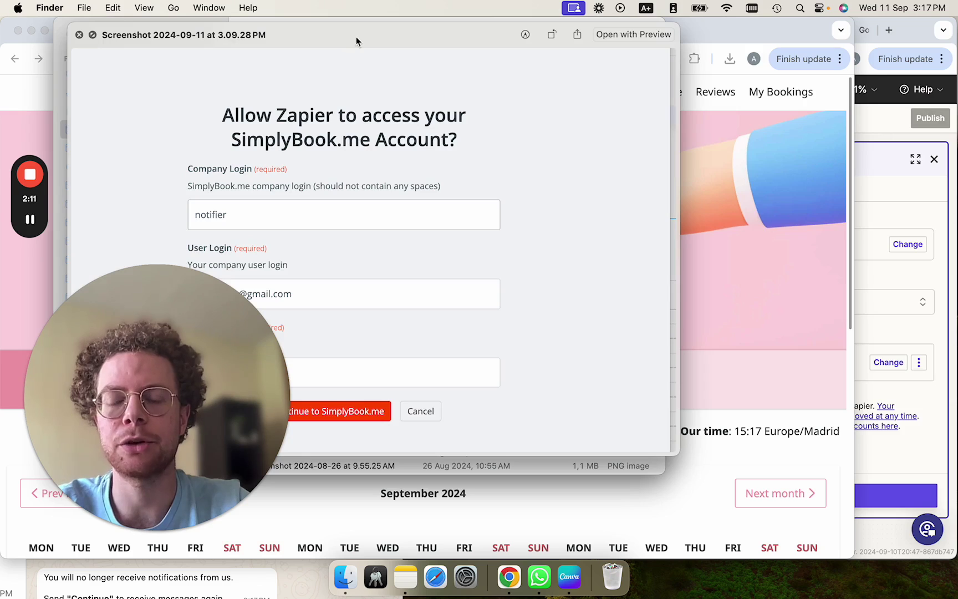
Compare the SimplyBook.me access-form screenshot with the 'notifier' login in the booking URL, then close it.
left_click_drag(357, 38, 622, 44)
left_click(72, 35)
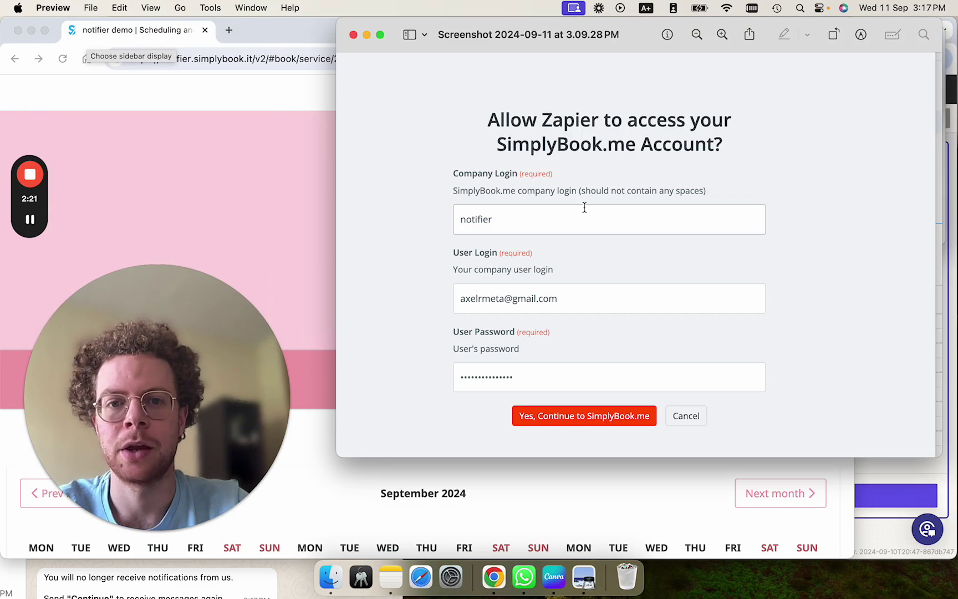
left_click(295, 209)
double_click(178, 60)
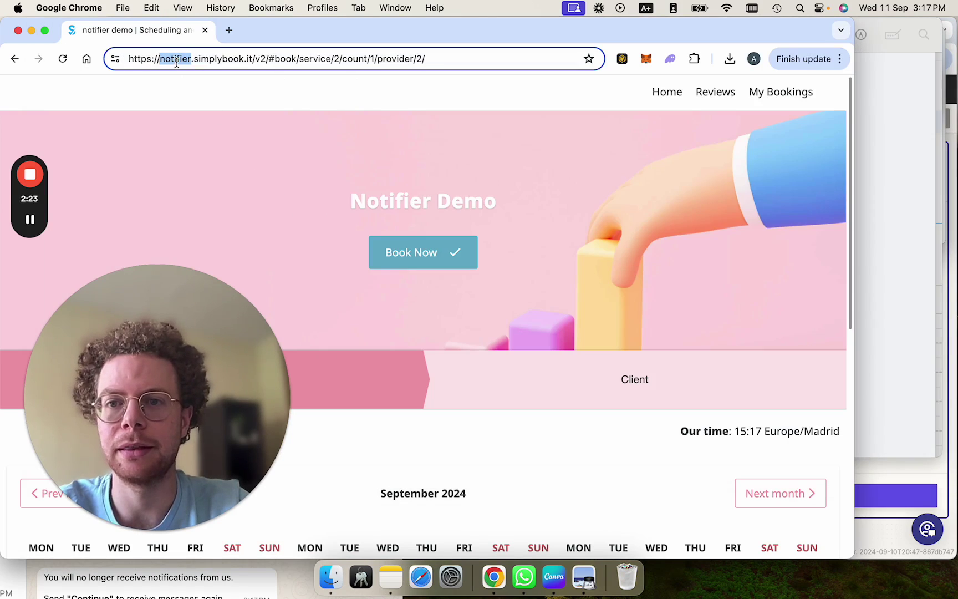
left_click(893, 224)
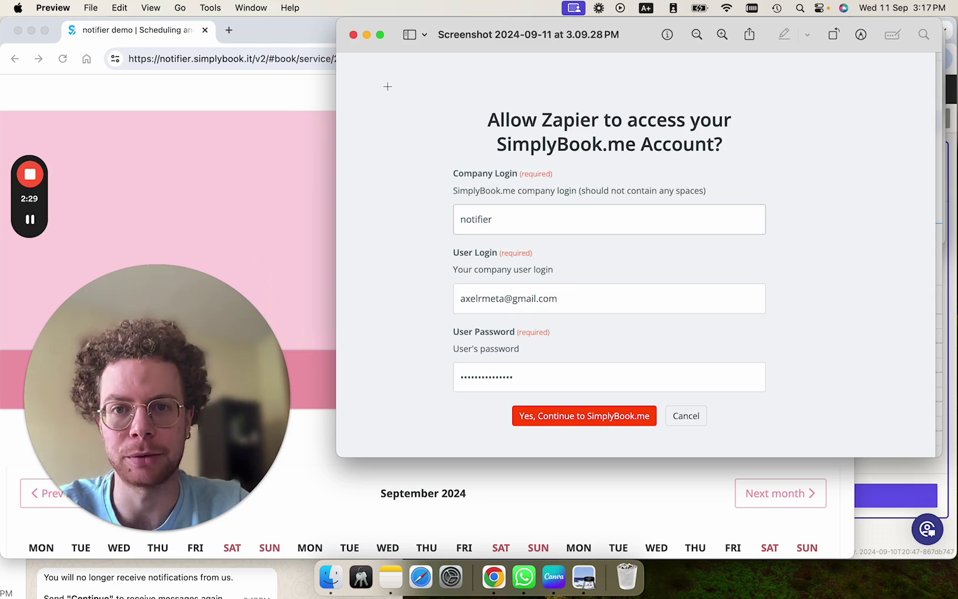
left_click(353, 35)
In the SimplyBook.me admin, open Custom Features and search 'zap' to show the Zapier Connector.
left_click(853, 300)
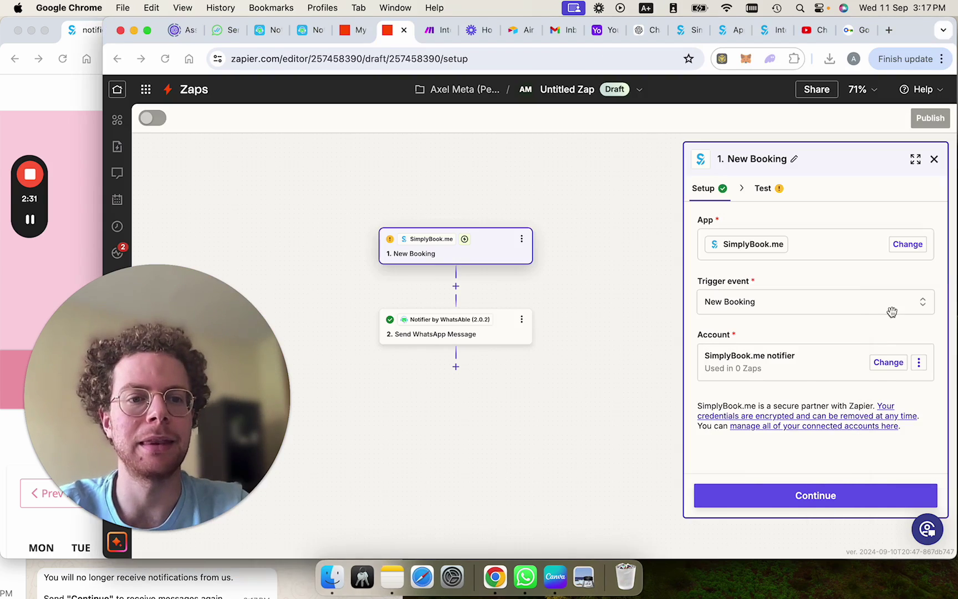
left_click(687, 34)
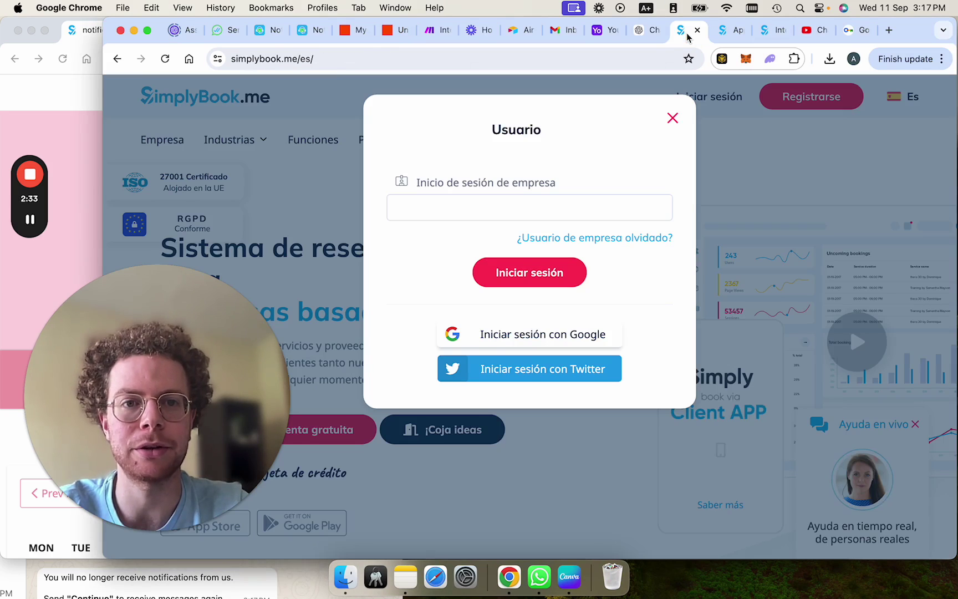
left_click(729, 32)
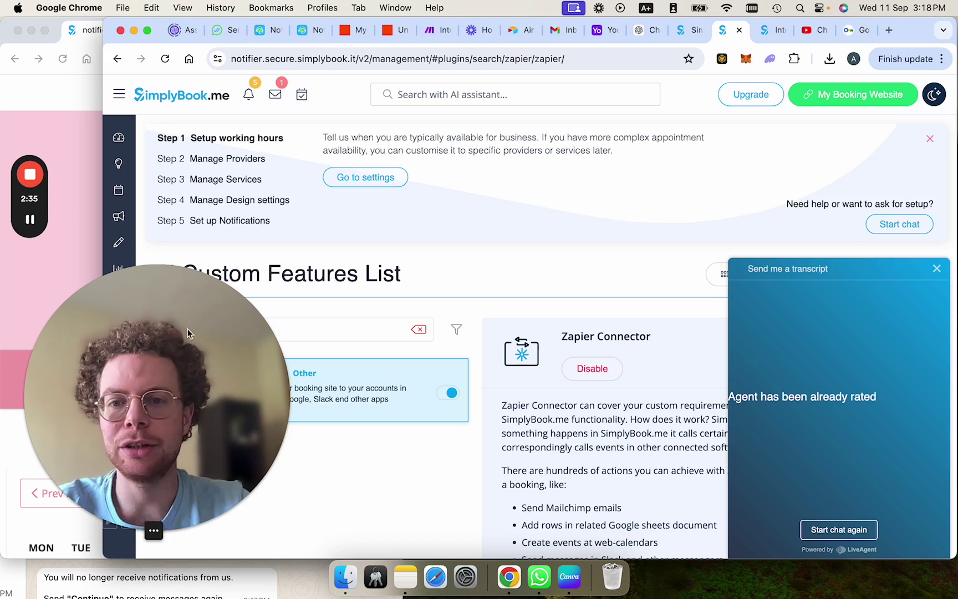
left_click_drag(188, 329, 610, 183)
left_click_drag(647, 218, 876, 368)
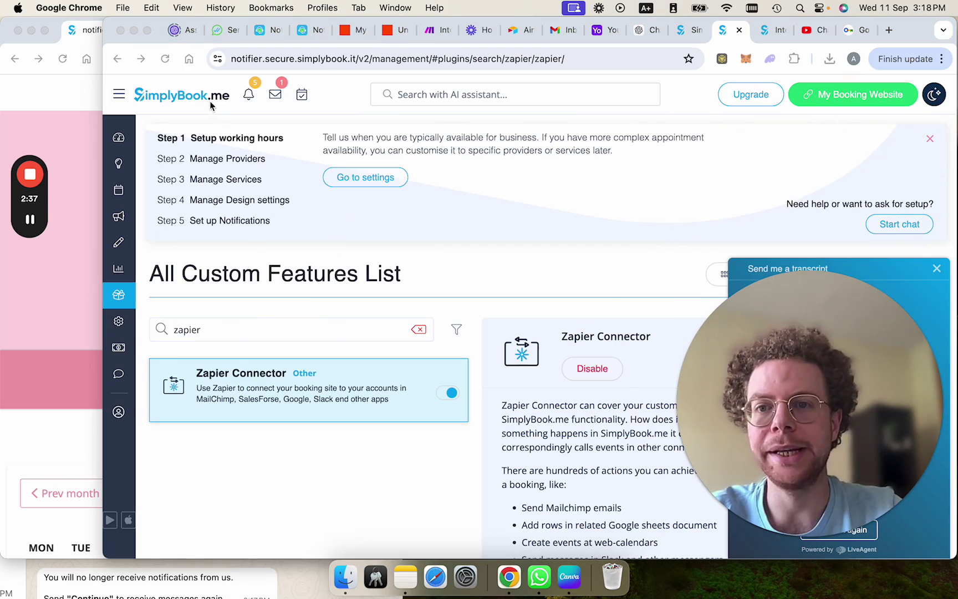
left_click(117, 299)
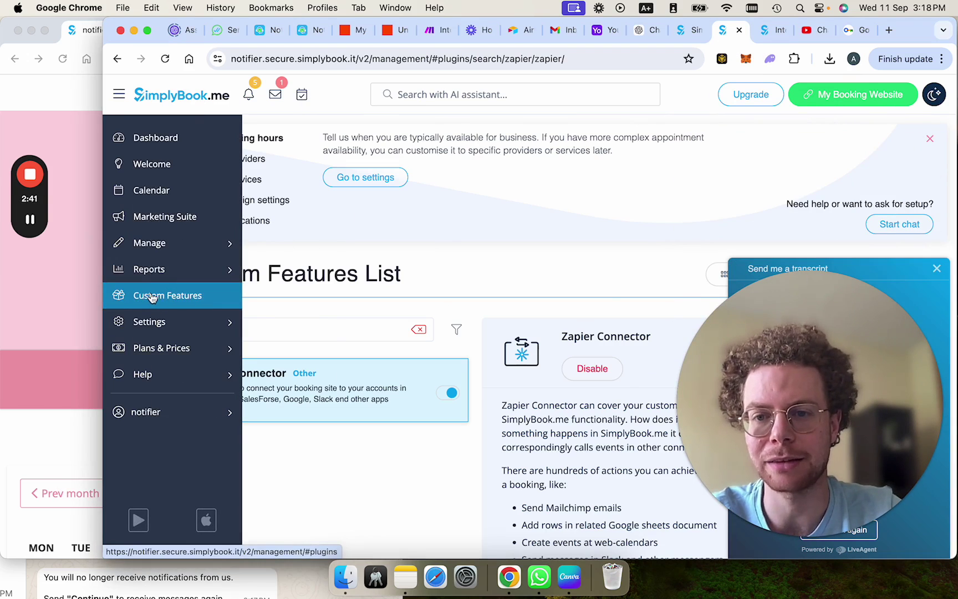
left_click(367, 333)
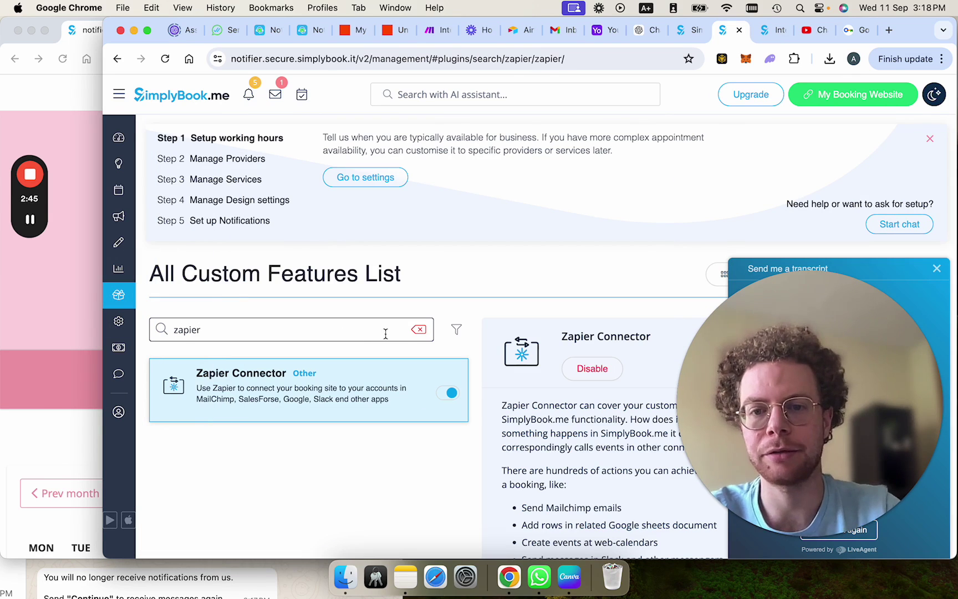
left_click(419, 331)
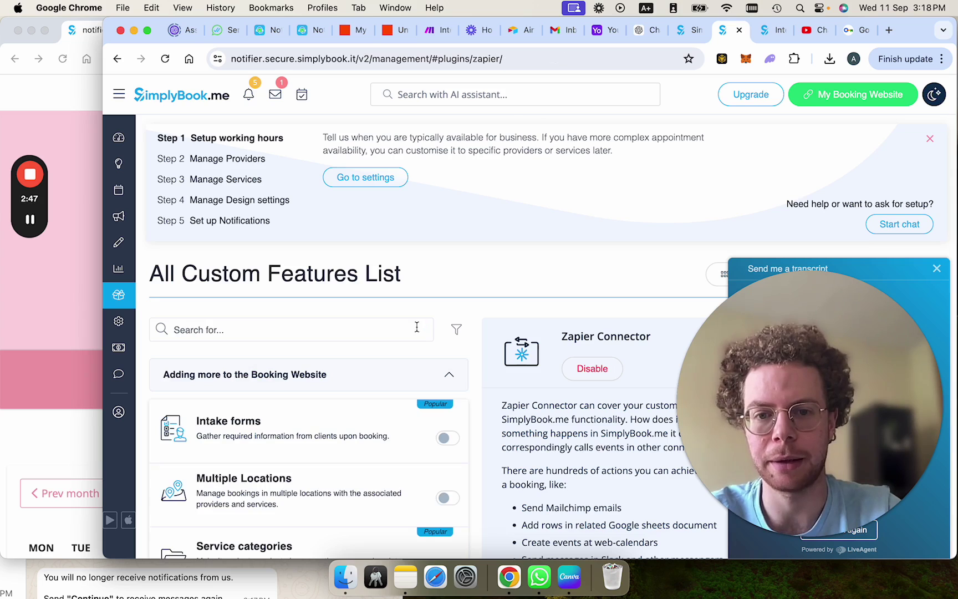
type("zapier")
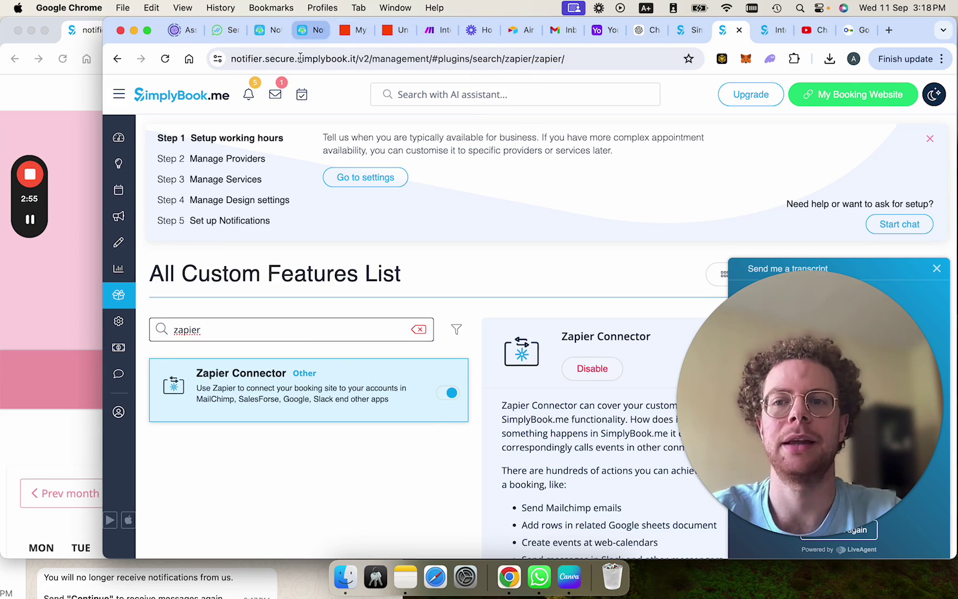
Pick the 17:00 start time for the Demo call on 11-09-2024.
left_click(76, 336)
scroll(317, 382, "down", 7)
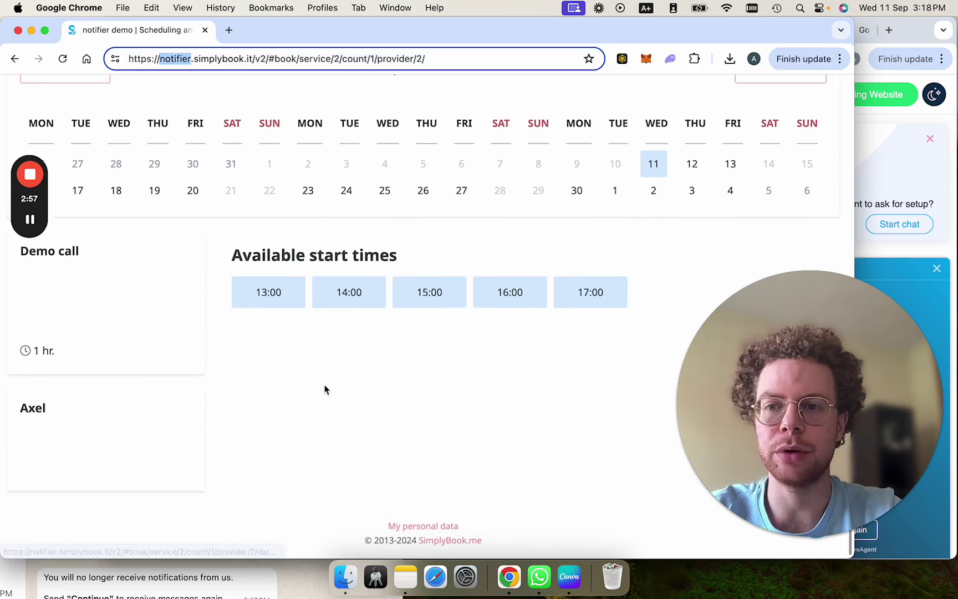
left_click(336, 303)
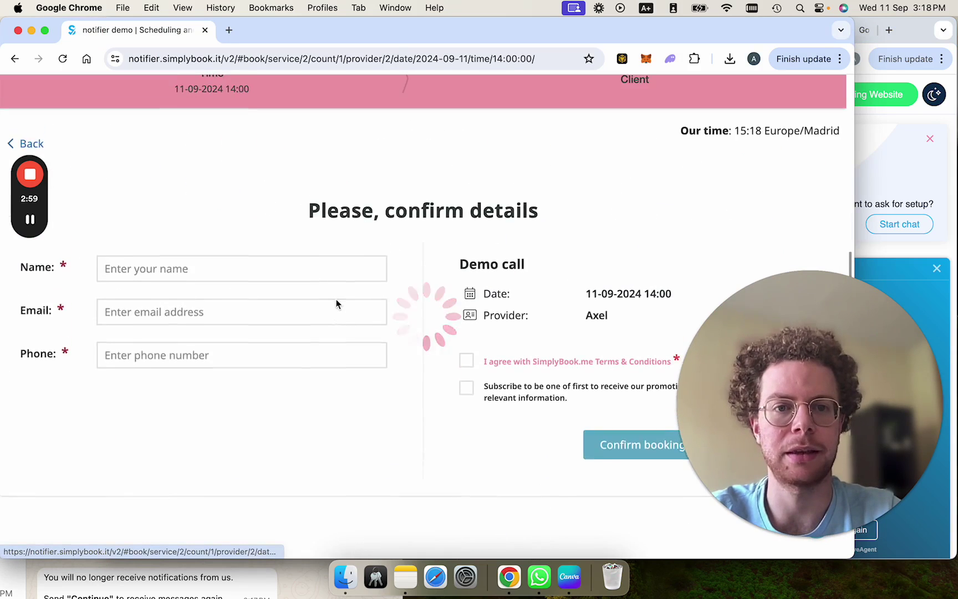
scroll(396, 328, "up", 3)
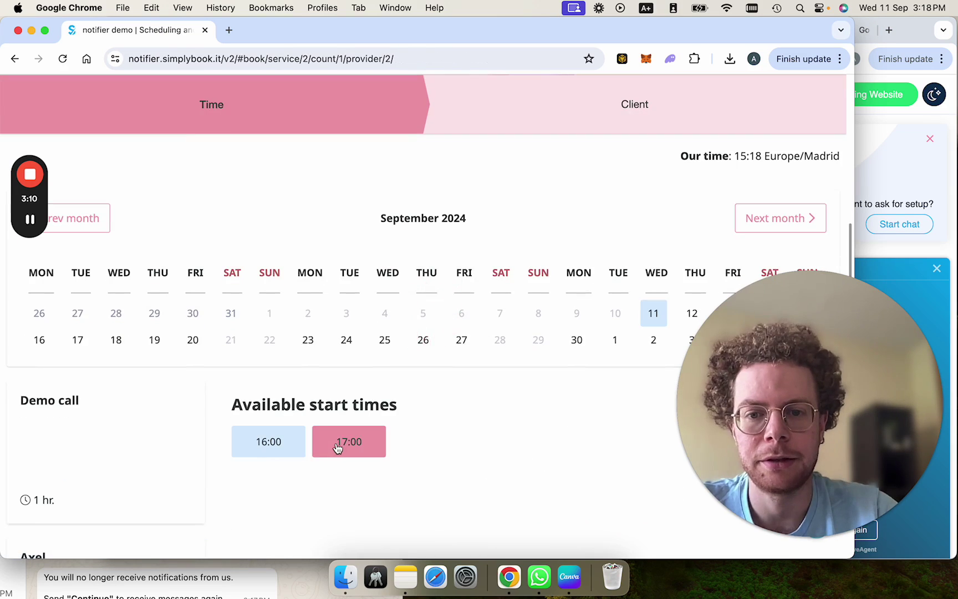
left_click(337, 447)
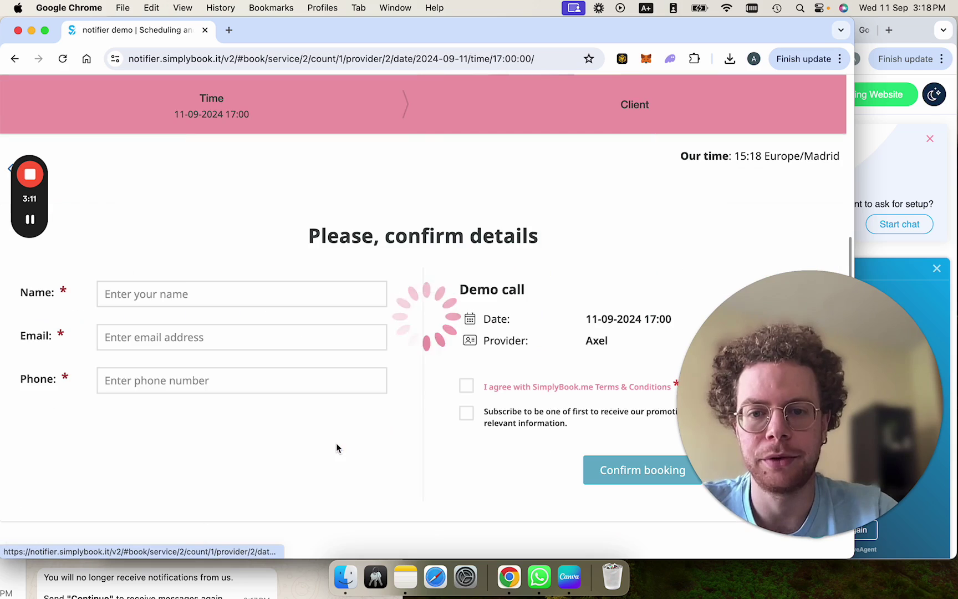
Fill in the client's name, email and phone, accept the terms and confirm the booking.
type("ax")
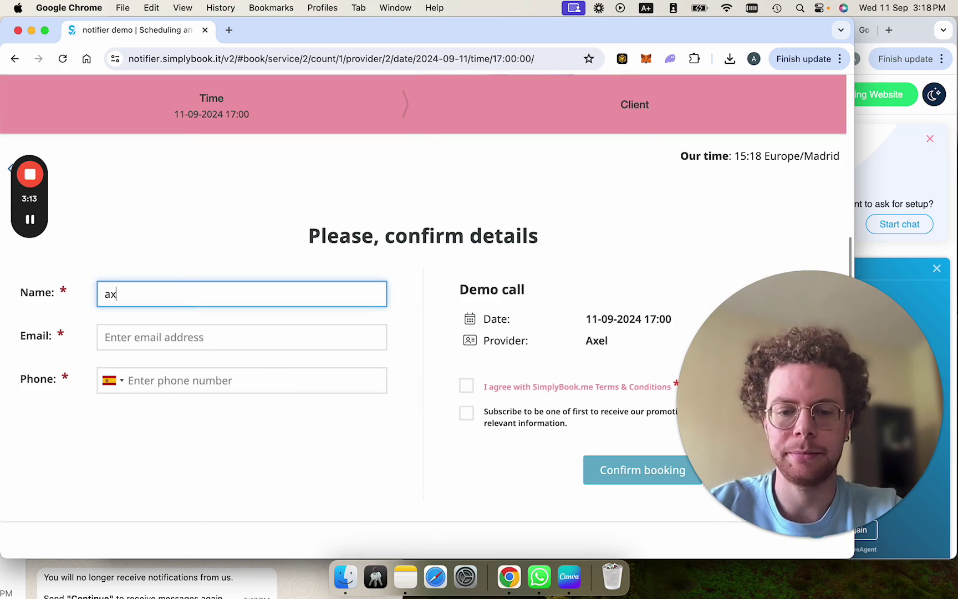
type("el")
key("Tab")
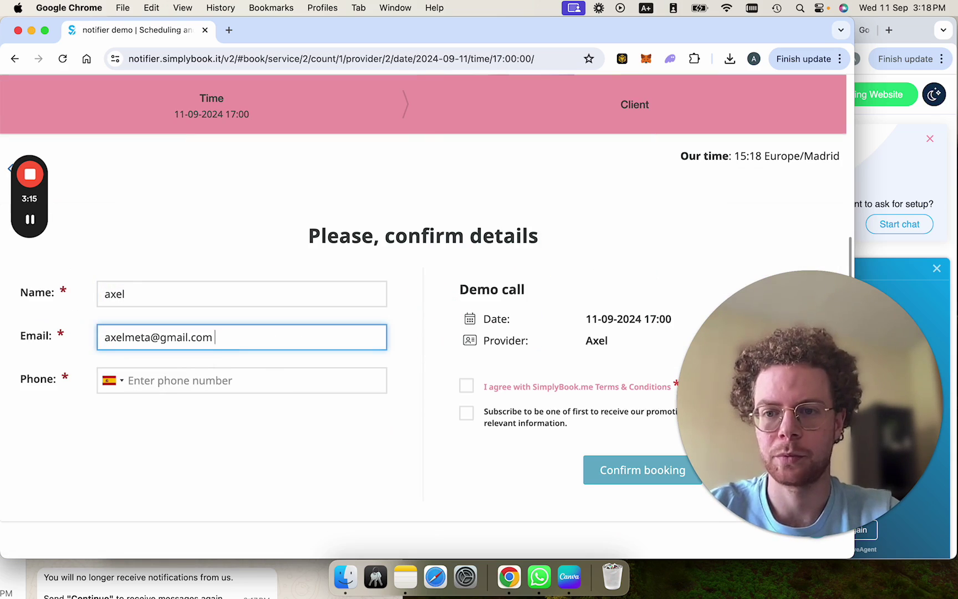
left_click(173, 381)
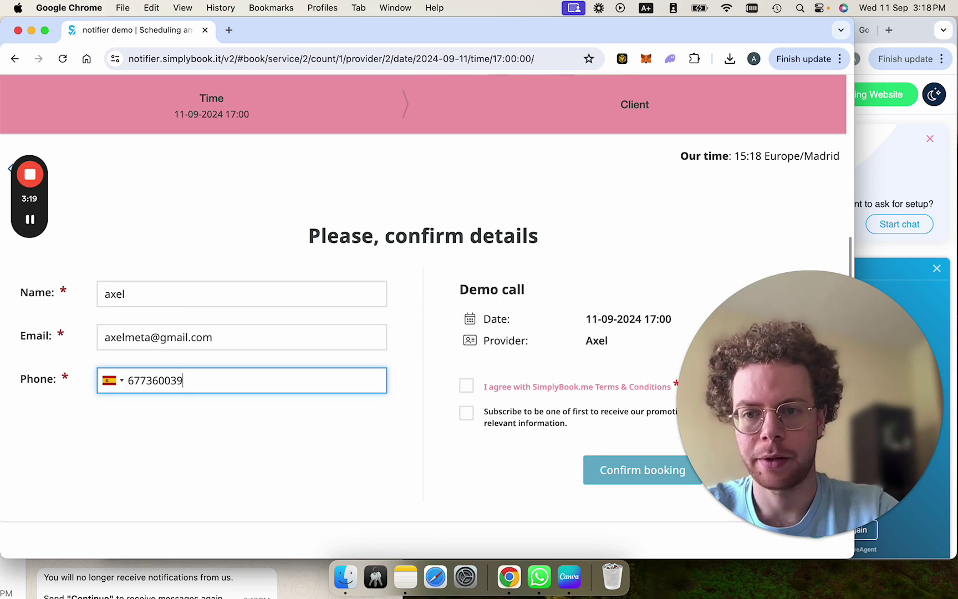
left_click_drag(774, 397, 775, 155)
left_click(467, 387)
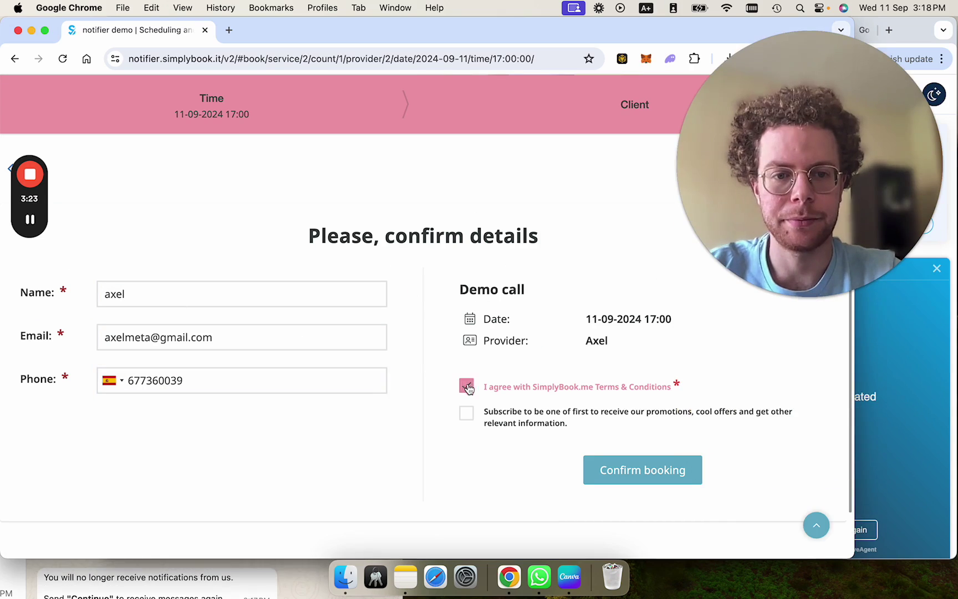
left_click(642, 479)
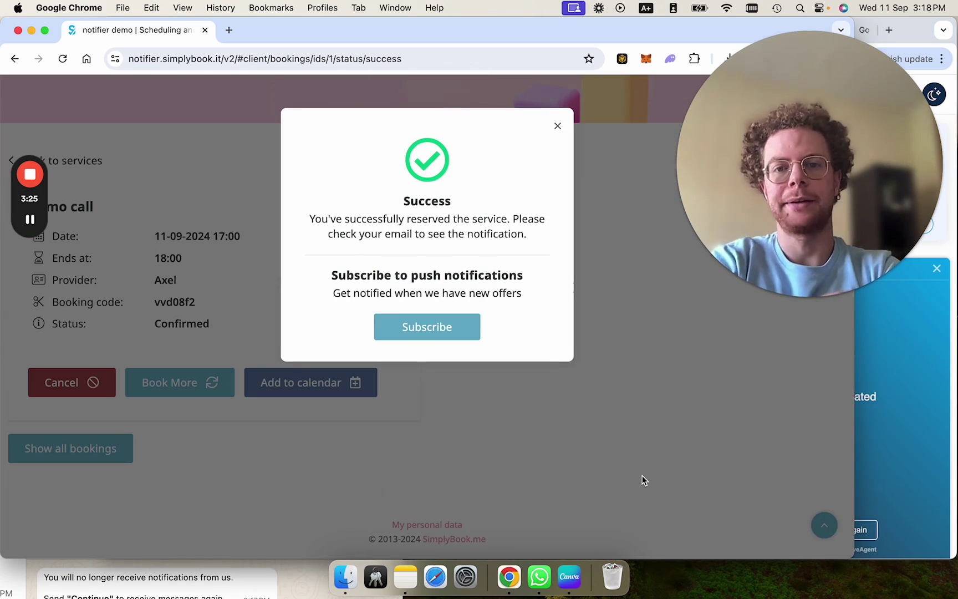
Go back to the draft Zap in the Zapier editor.
left_click(936, 339)
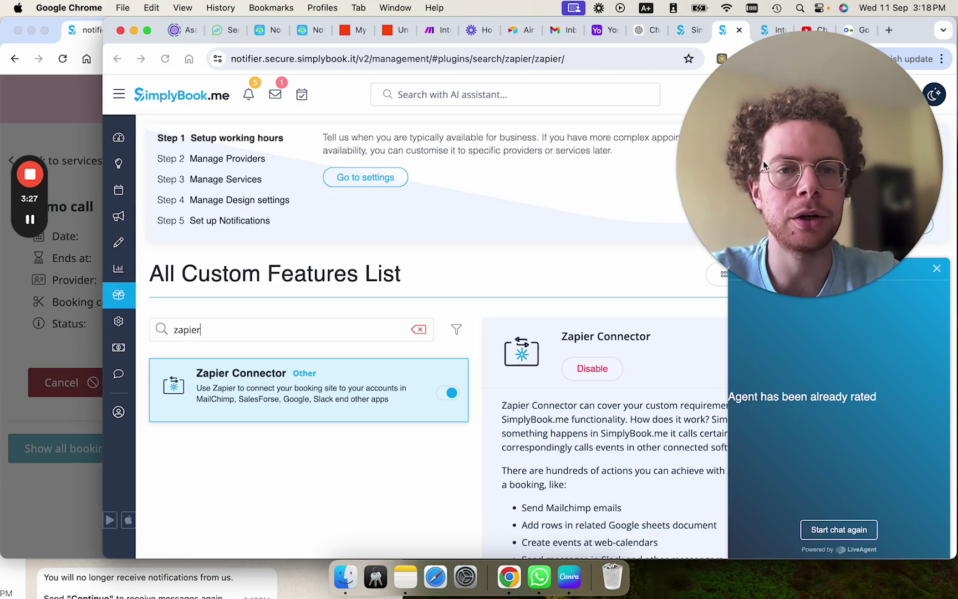
left_click(353, 30)
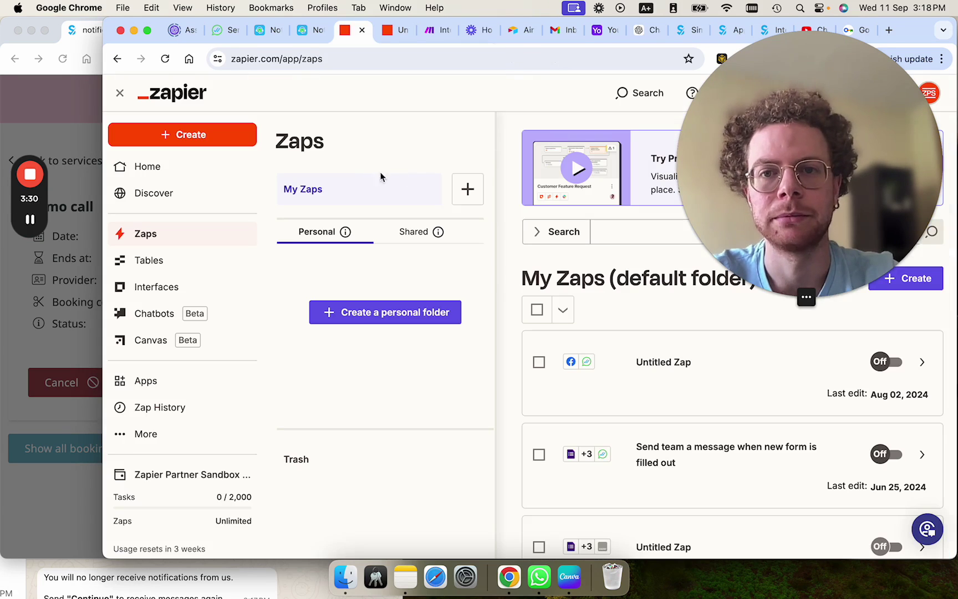
left_click_drag(782, 141, 321, 144)
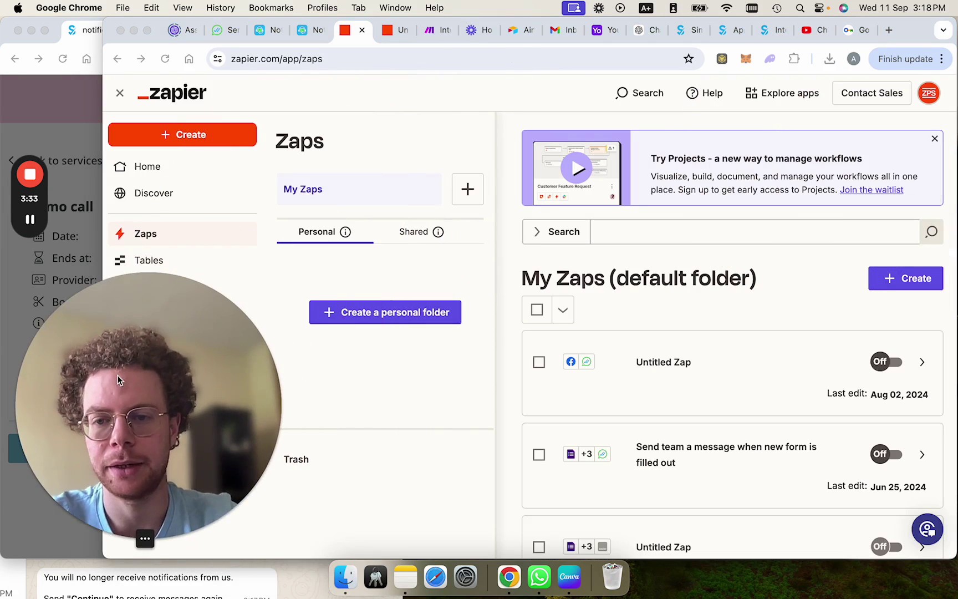
left_click(385, 38)
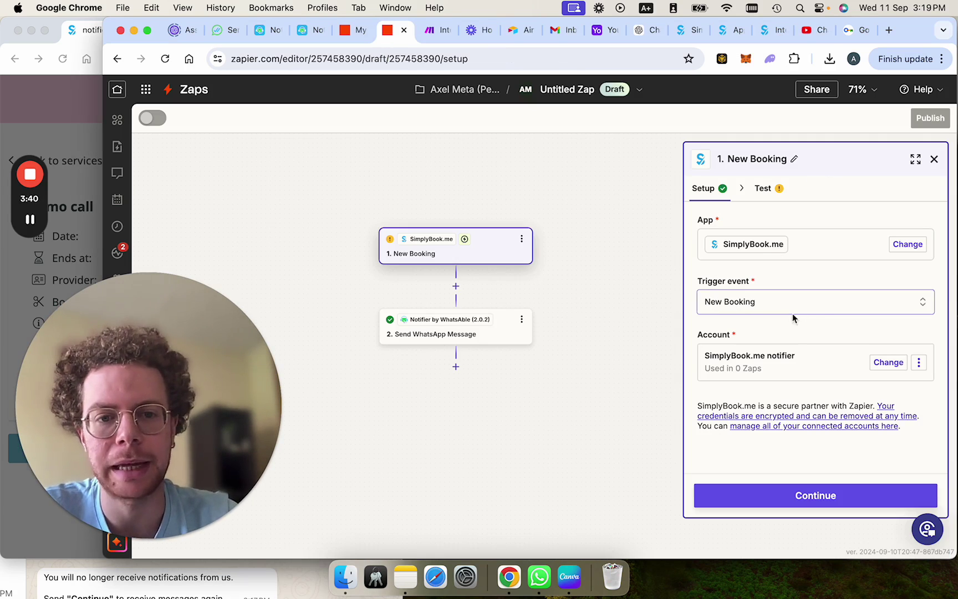
Test the New Booking trigger with Booking A, then search 'notifi' to replace the WhatsApp step's app.
left_click(786, 496)
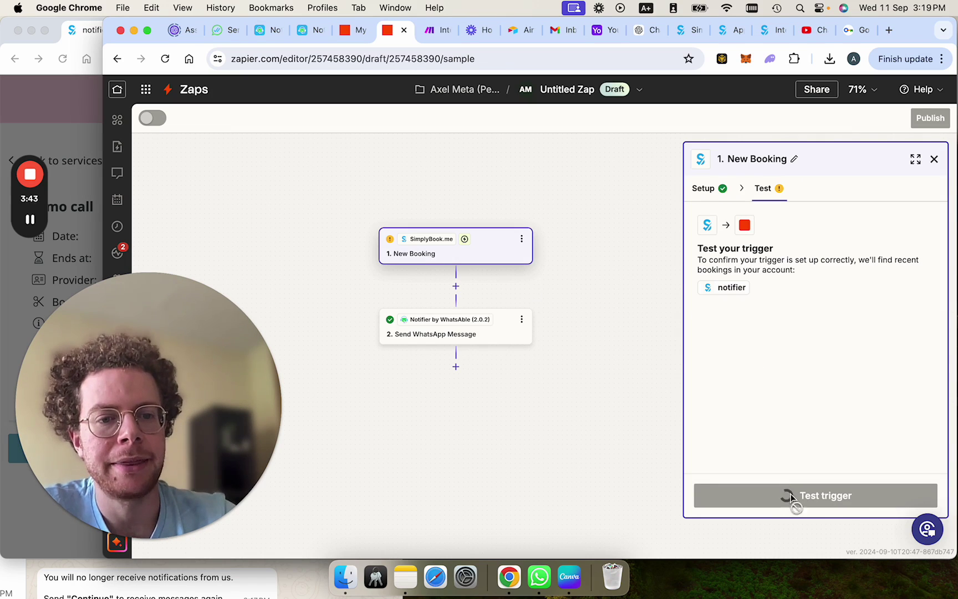
left_click(830, 501)
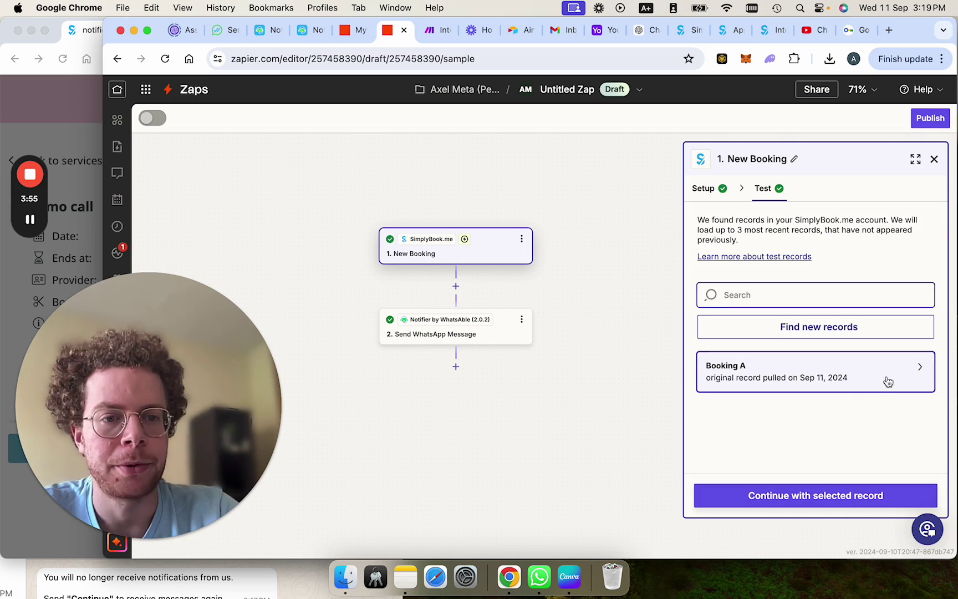
left_click(887, 379)
scroll(592, 343, "down", 3)
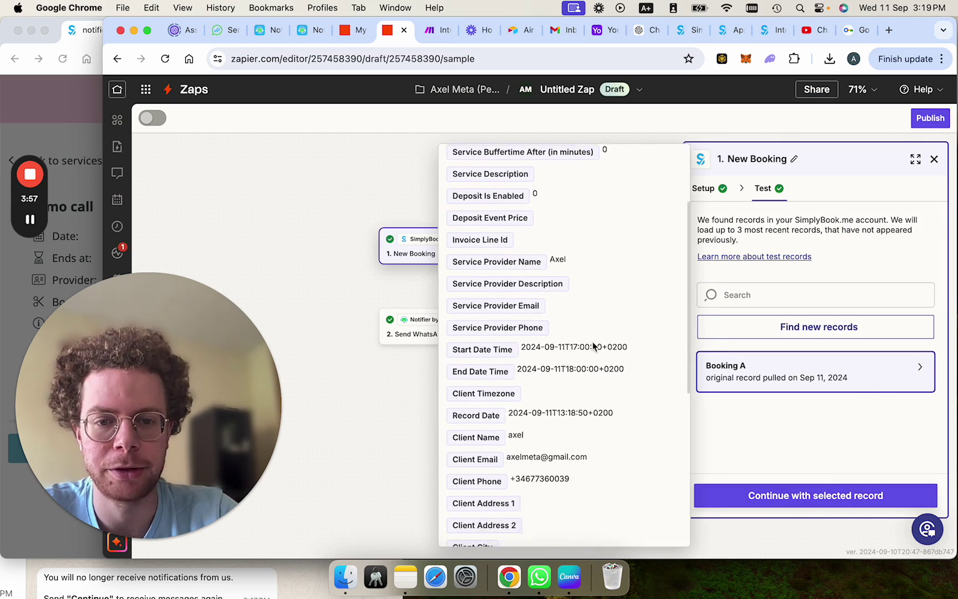
scroll(593, 347, "down", 5)
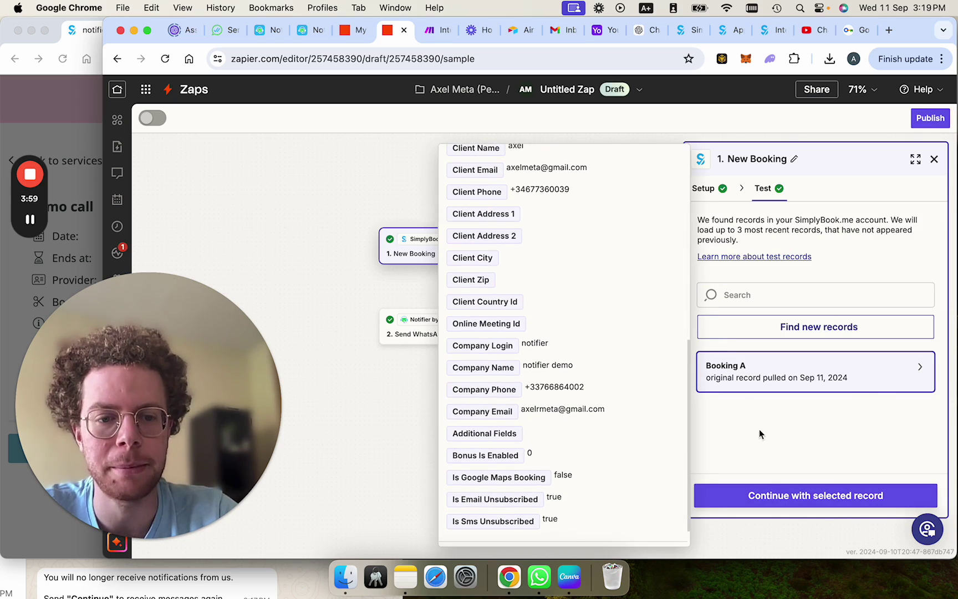
left_click(774, 496)
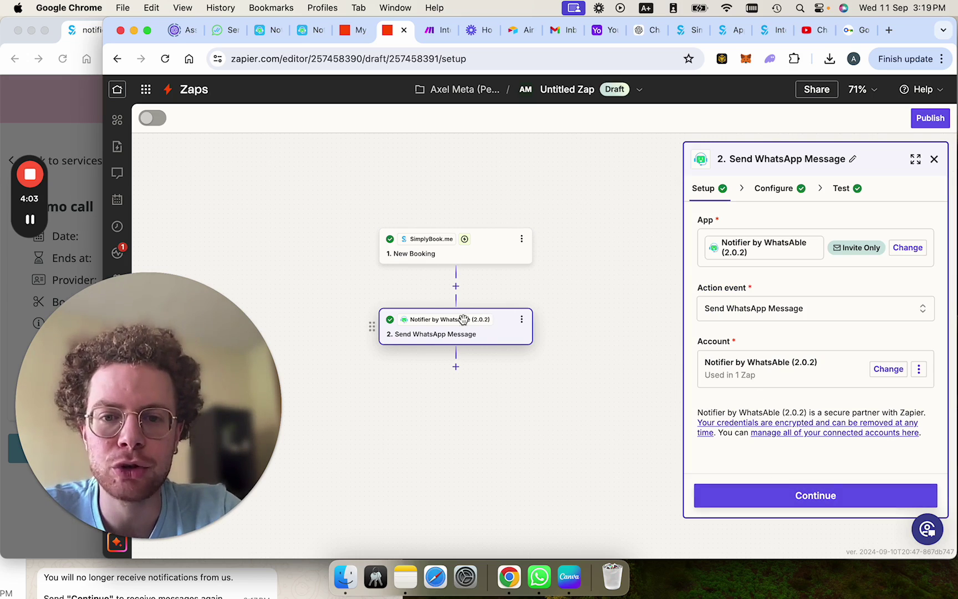
left_click(745, 248)
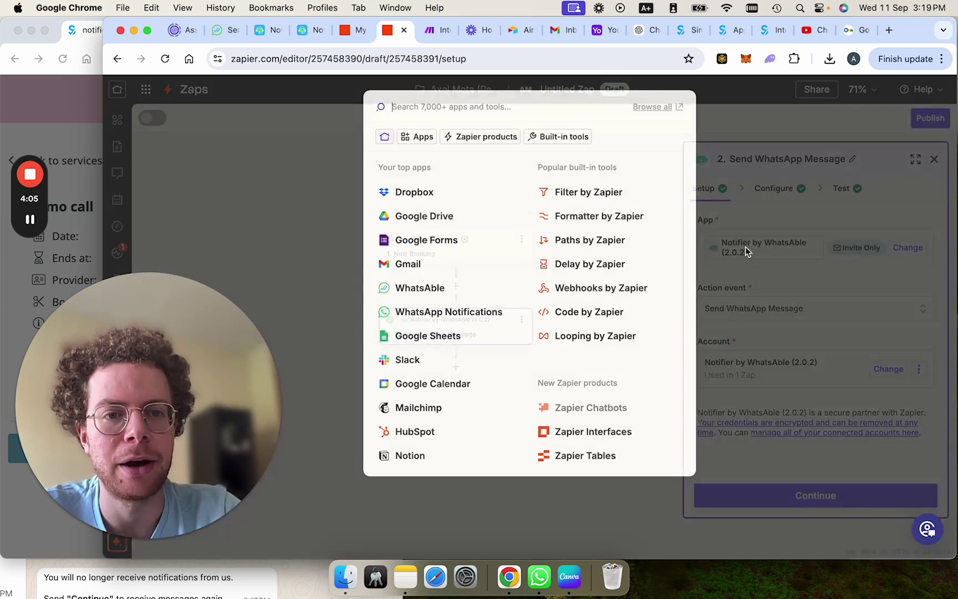
type("notifier")
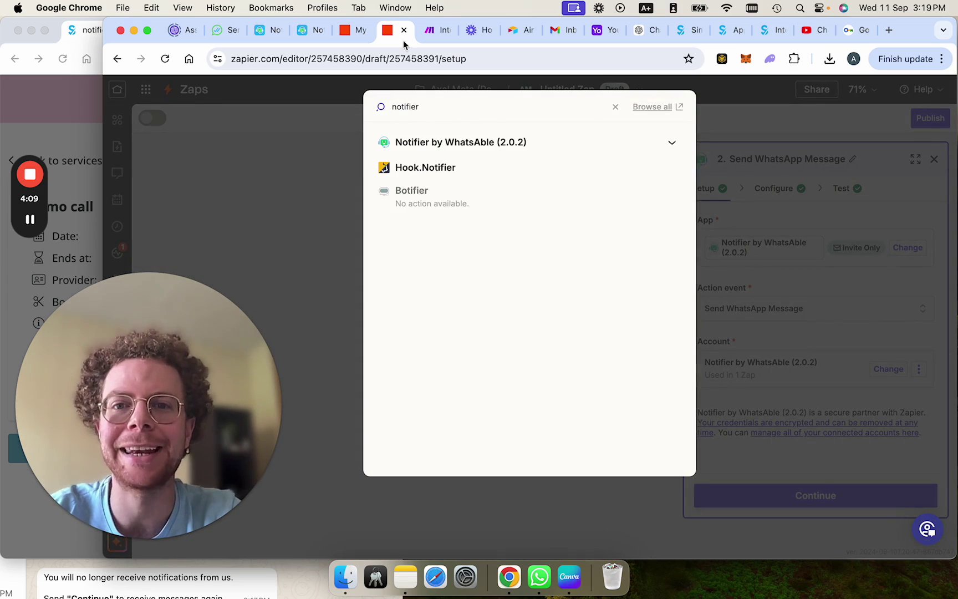
Check the earlier WhatsApp reminder against the Notifier by WhatsAble Business Information page.
left_click(256, 34)
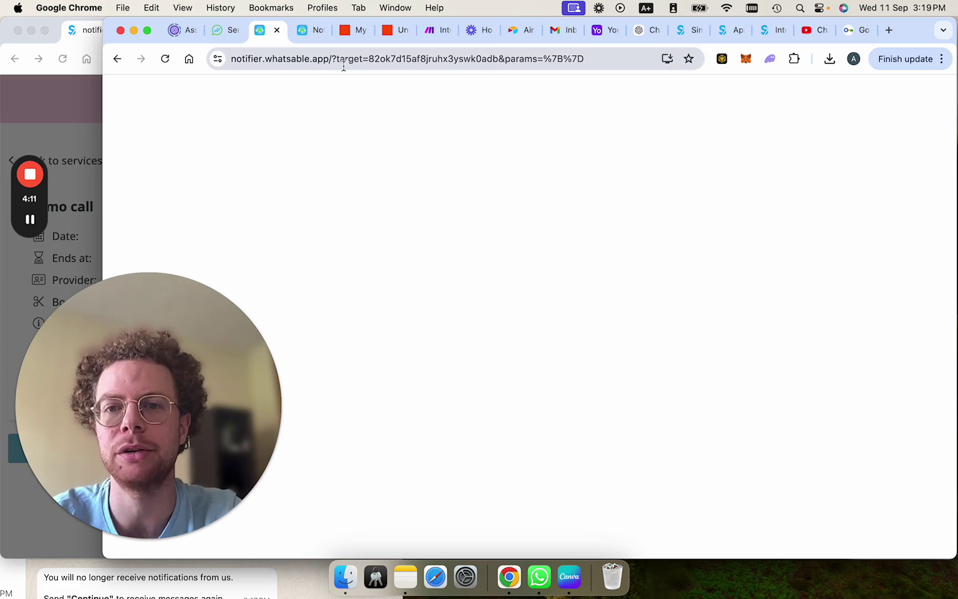
left_click_drag(331, 58, 182, 60)
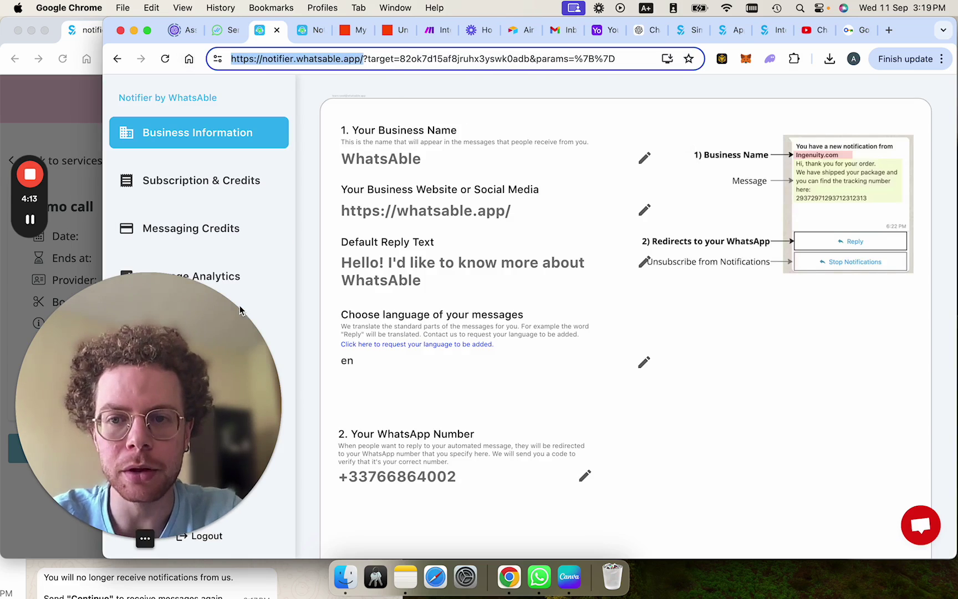
left_click_drag(139, 410, 799, 409)
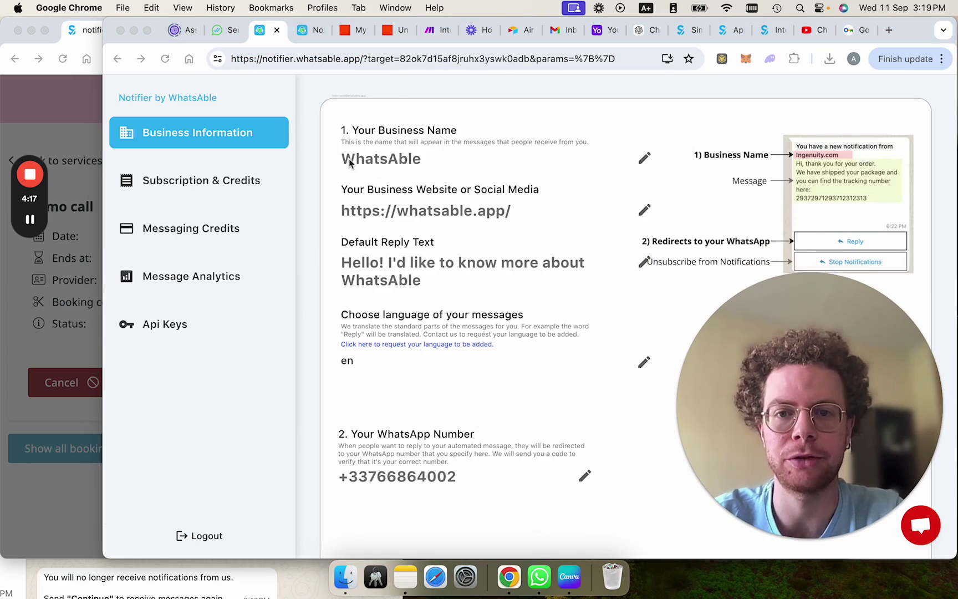
left_click(412, 161)
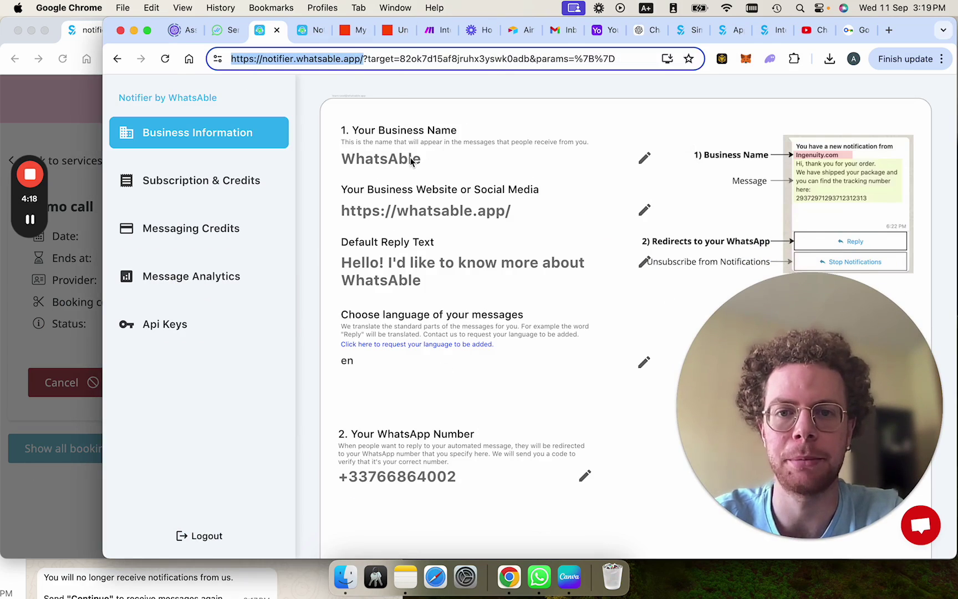
left_click(539, 577)
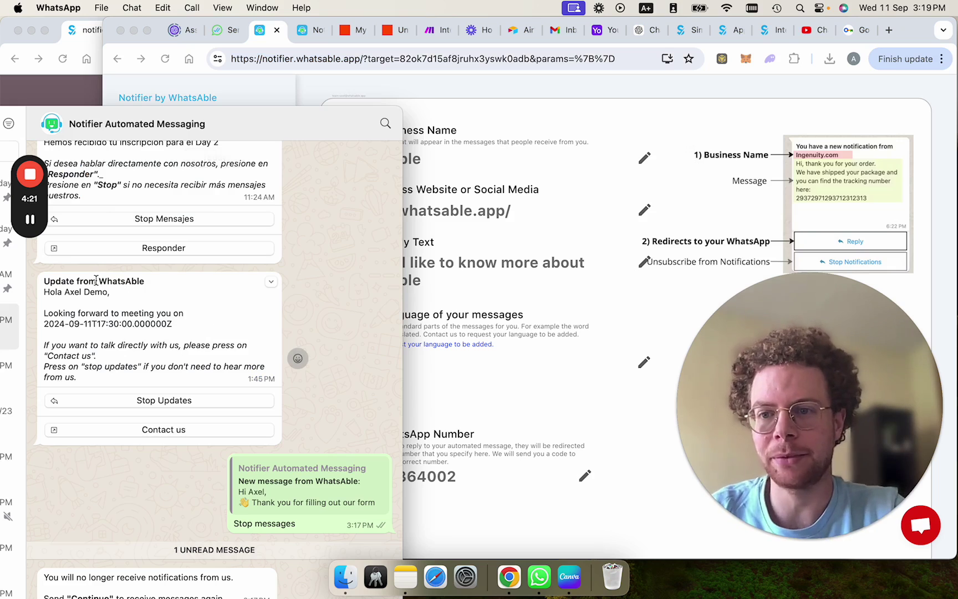
left_click_drag(154, 280, 160, 327)
left_click(539, 240)
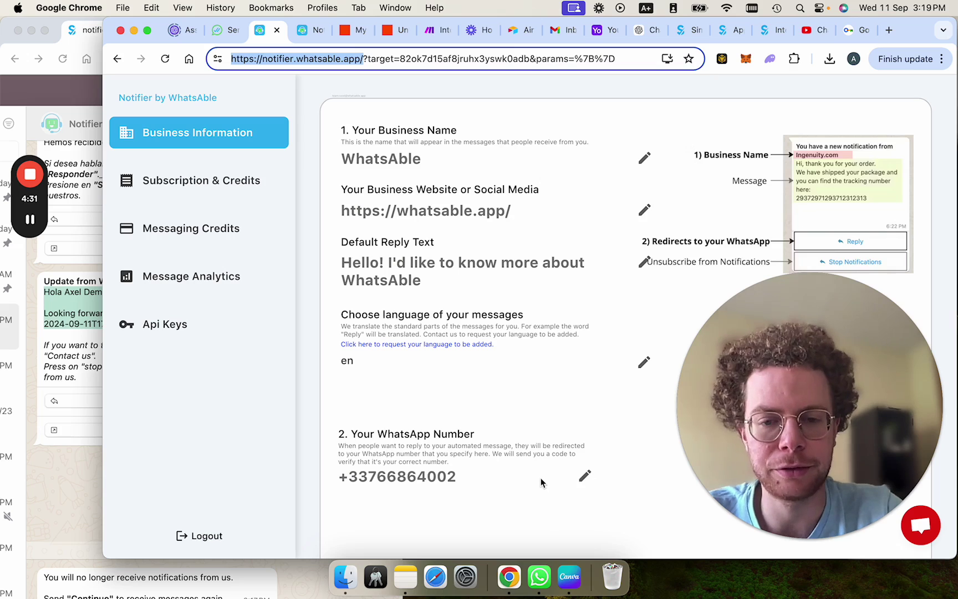
left_click(64, 491)
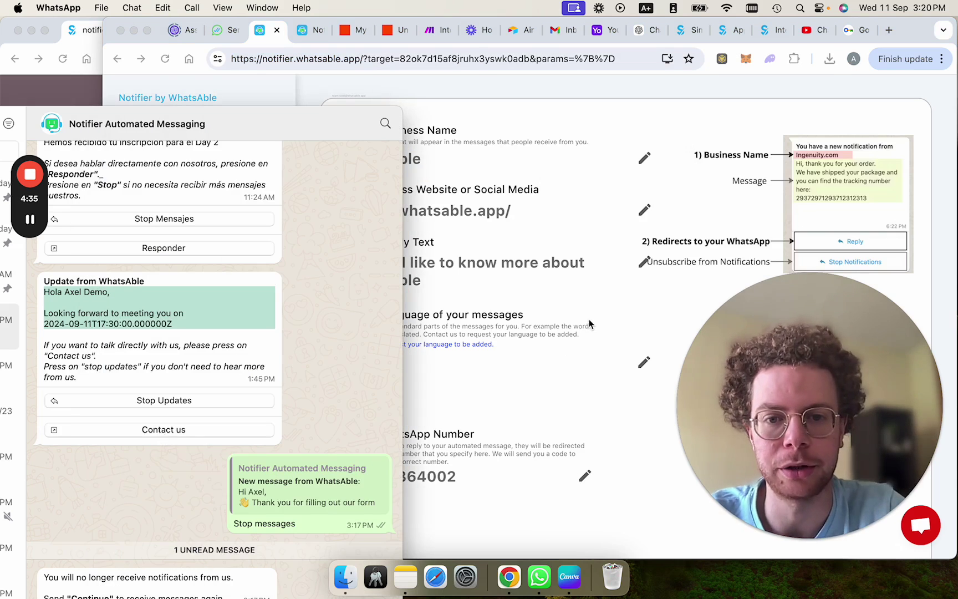
left_click(539, 359)
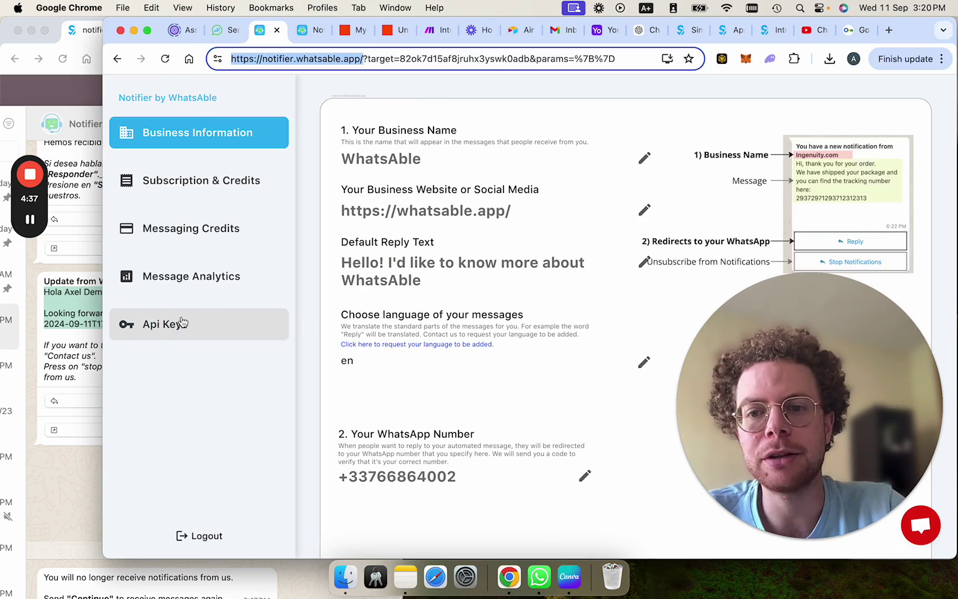
From the Notifier Api Keys tab, use Add to Zapier and scroll to Accept Invite & Build a Zap.
left_click(306, 37)
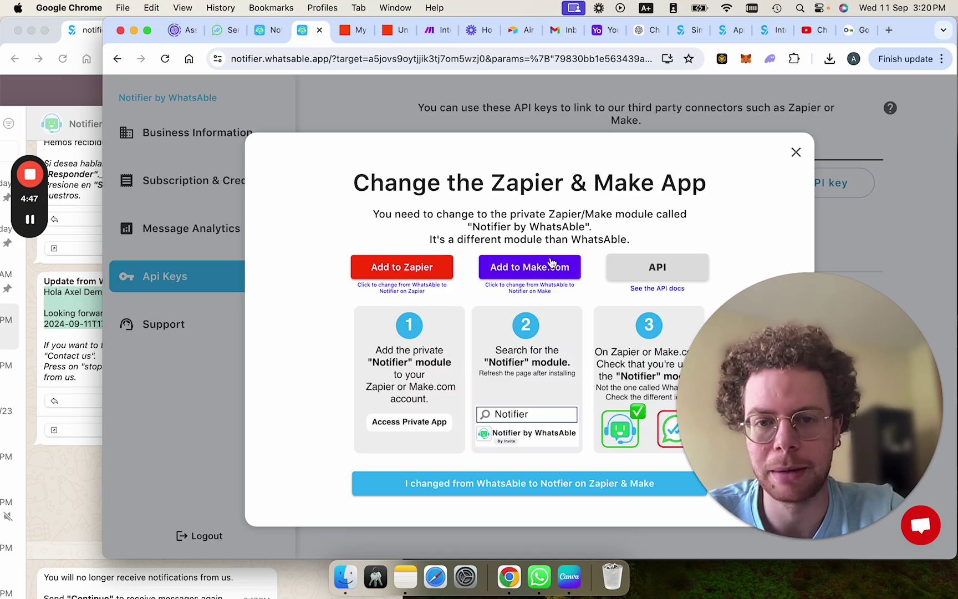
left_click(419, 261)
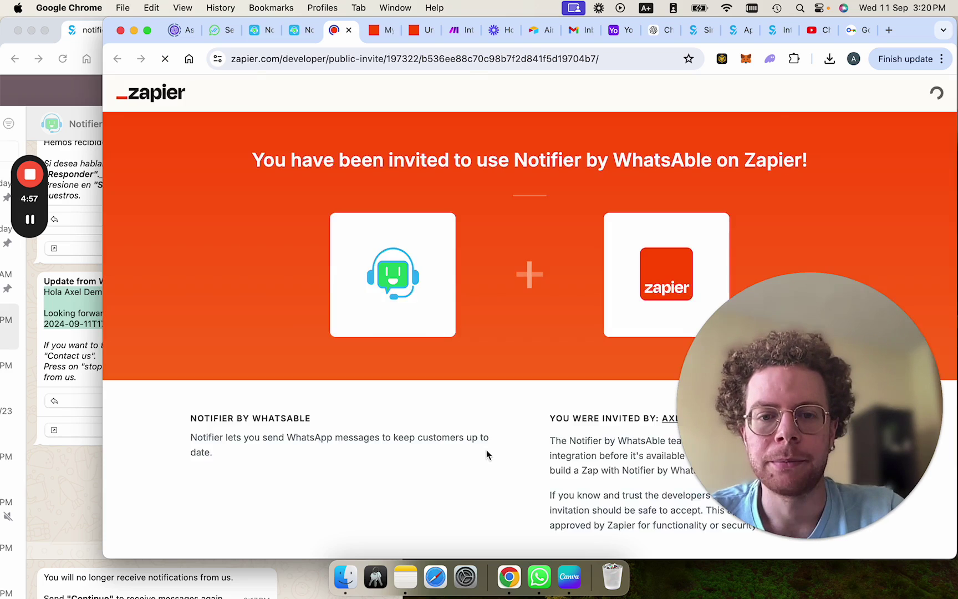
scroll(487, 450, "down", 4)
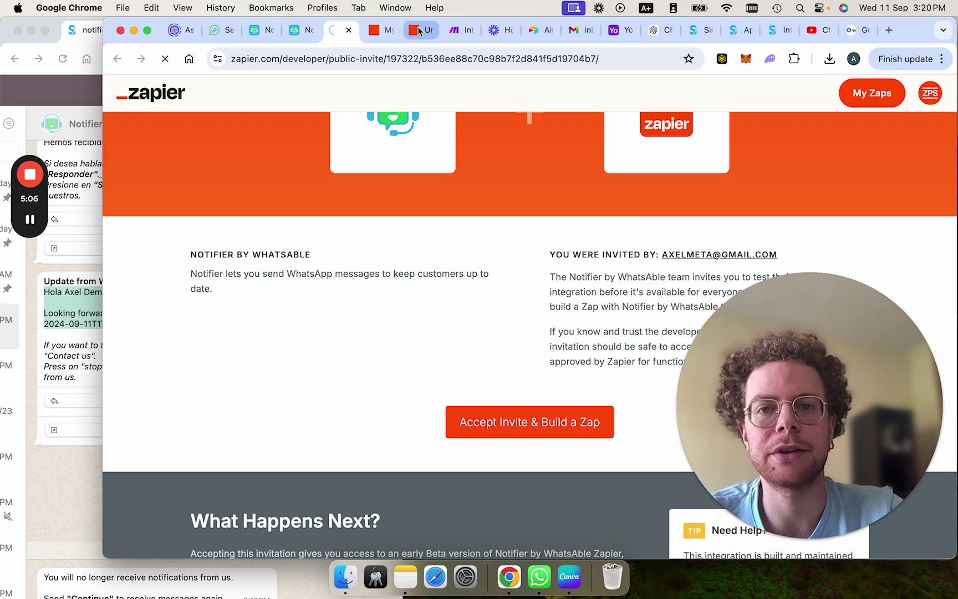
Use Notifier by WhatsAble as the step's app and map the booking's Client Phone to Phone Number.
left_click(418, 31)
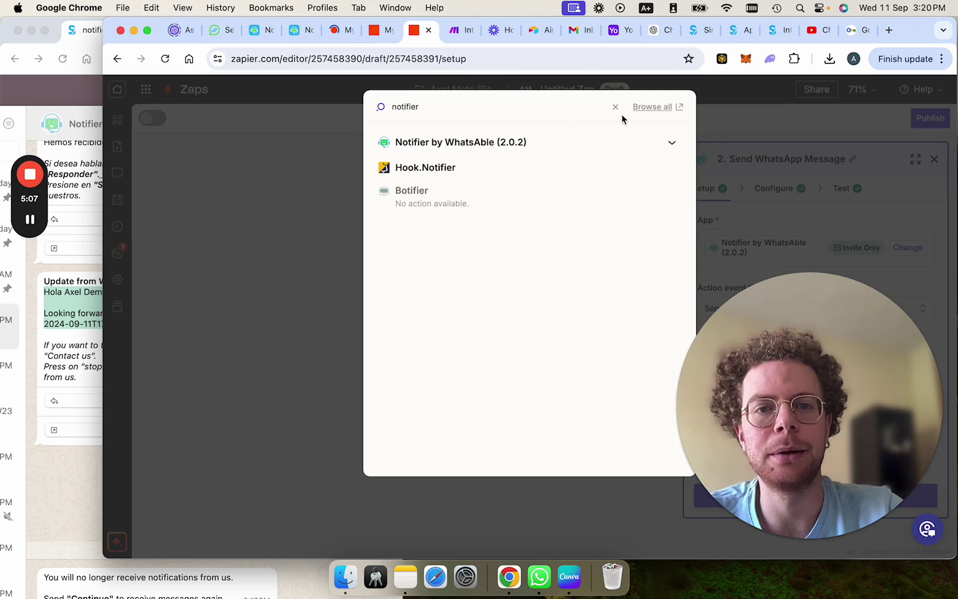
left_click(464, 142)
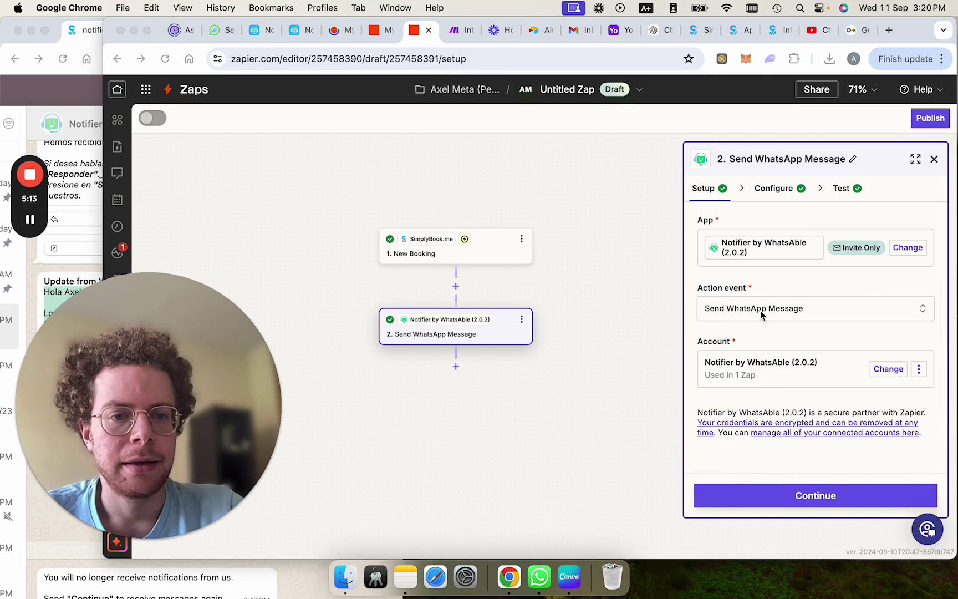
left_click(781, 492)
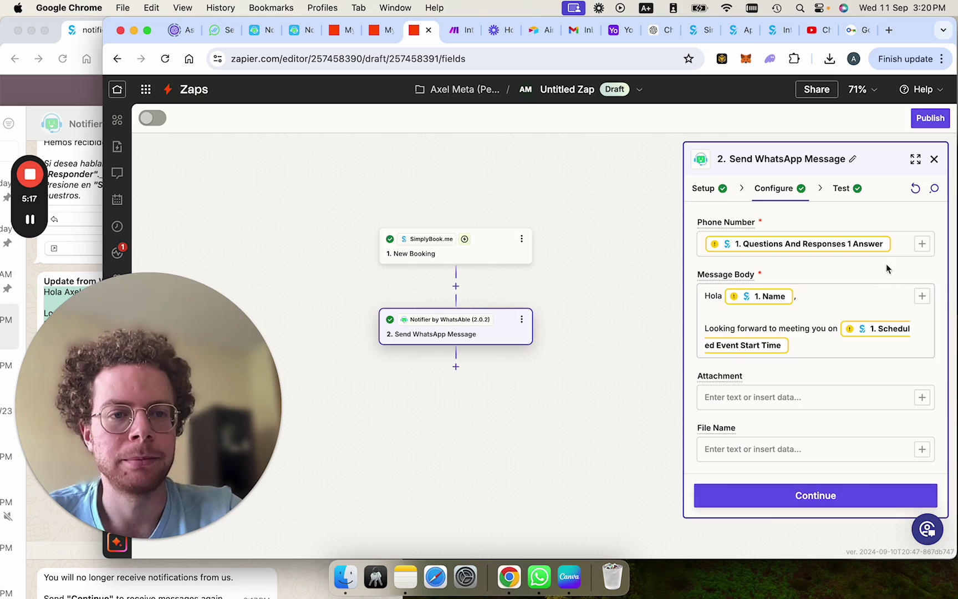
left_click(901, 246)
key("BackSpace")
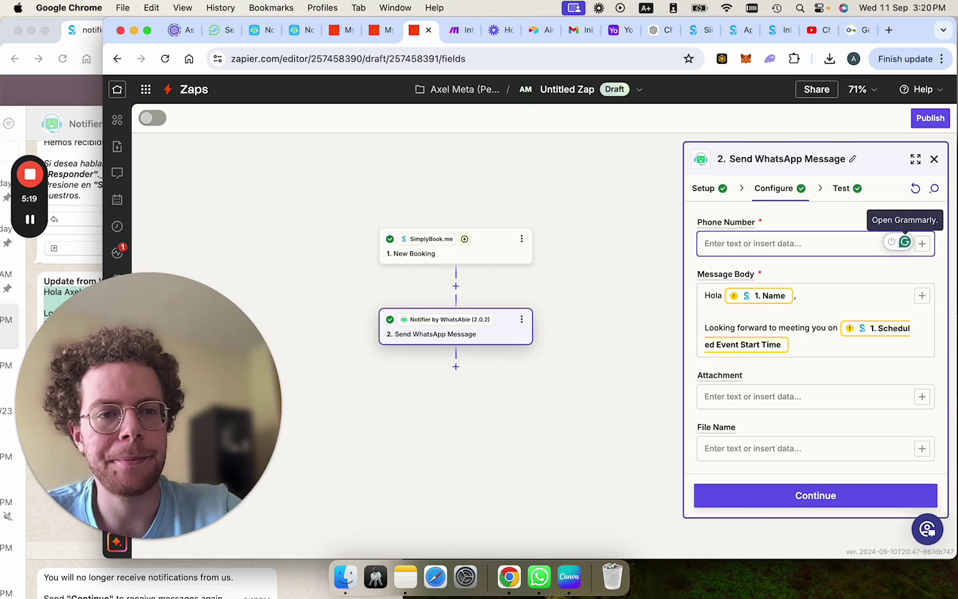
left_click(922, 244)
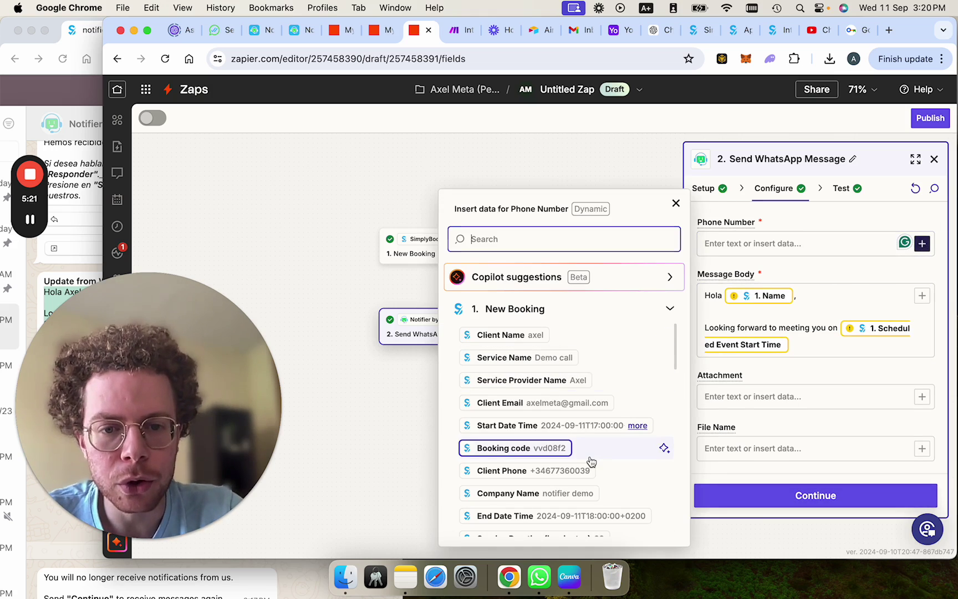
scroll(592, 459, "down", 3)
scroll(592, 459, "down", 1)
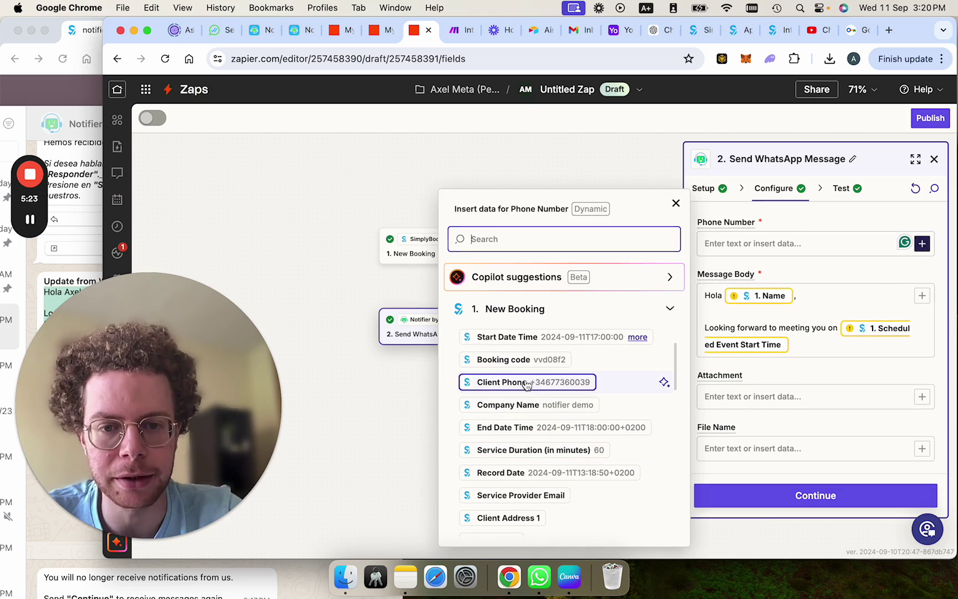
left_click(589, 383)
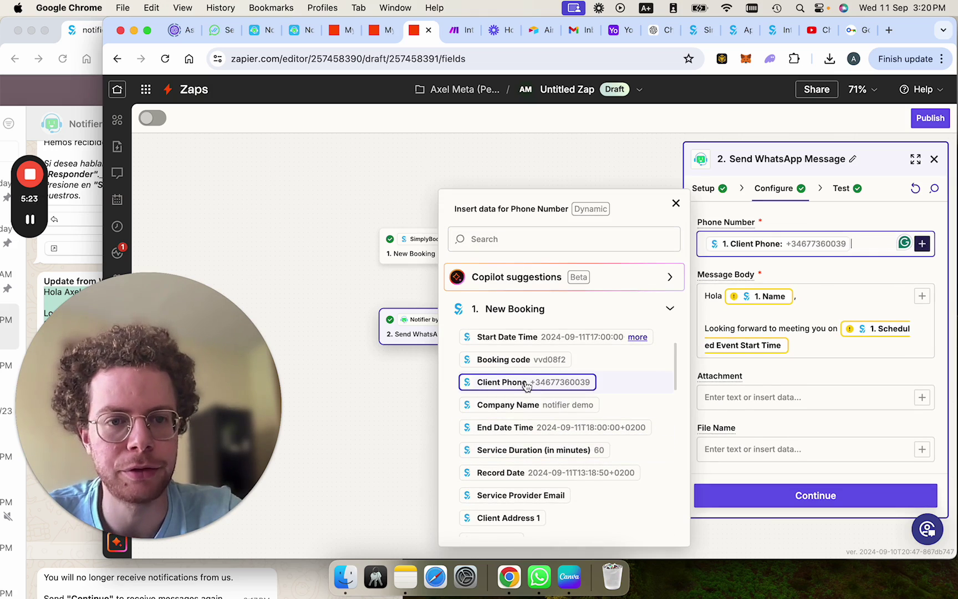
Rewrite the Message Body as 'Hi [Client Name],' then the appointment reminder ending with End Date Time.
left_click(797, 296)
key("BackSpace")
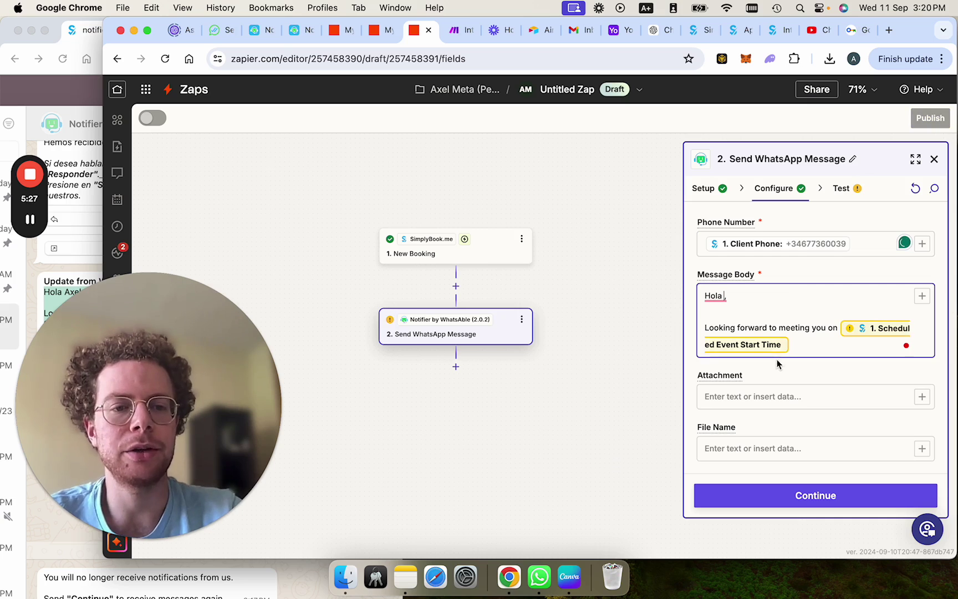
key("BackSpace")
key("BackSpace")
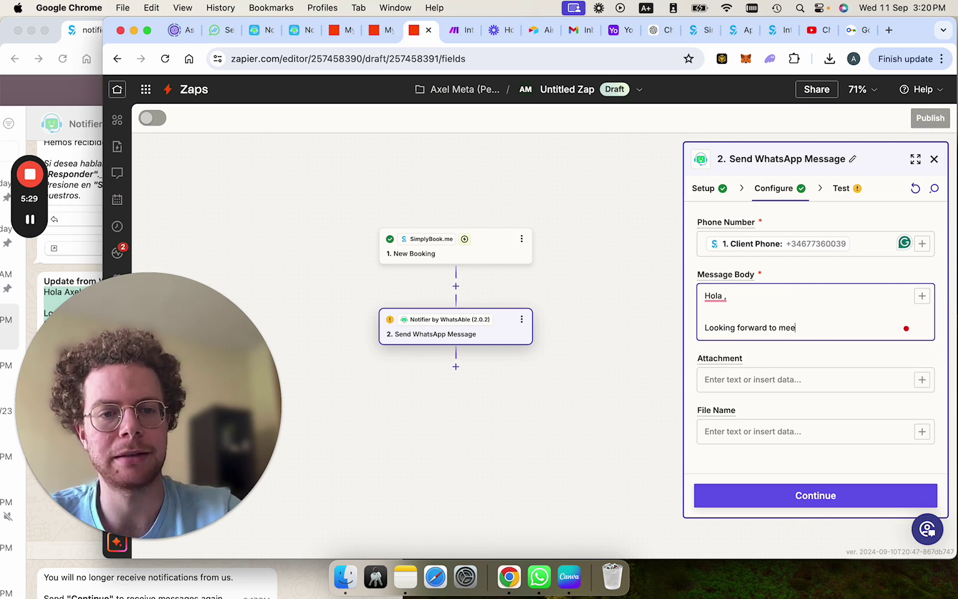
key("BackSpace")
key("BackSpace")
key("BackSpace")
key("BackSpace")
key("BackSpace")
key("BackSpace")
key("BackSpace")
key("BackSpace")
key("BackSpace")
key("BackSpace")
key("BackSpace")
key("BackSpace")
key("BackSpace")
key("BackSpace")
key("BackSpace")
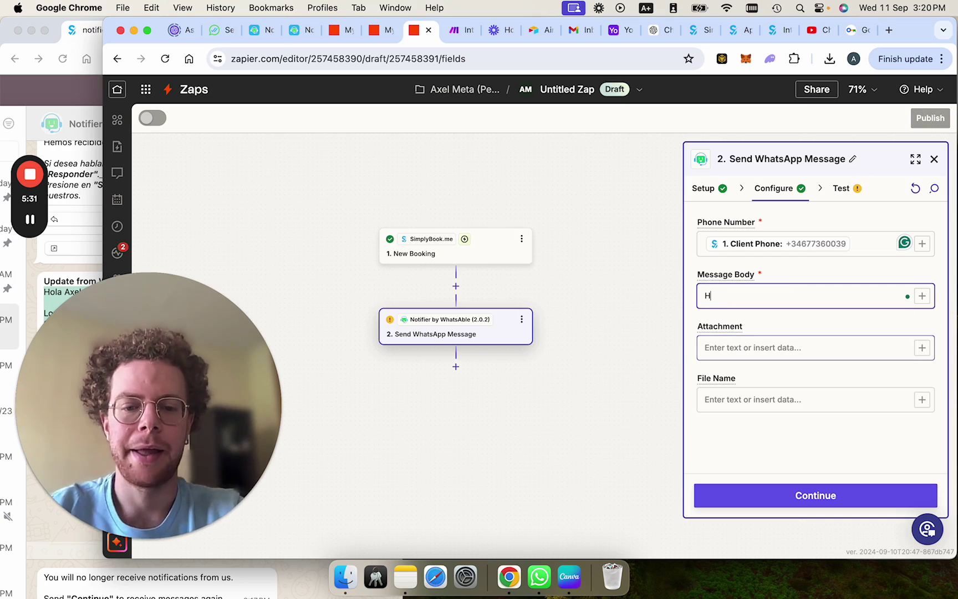
left_click(922, 296)
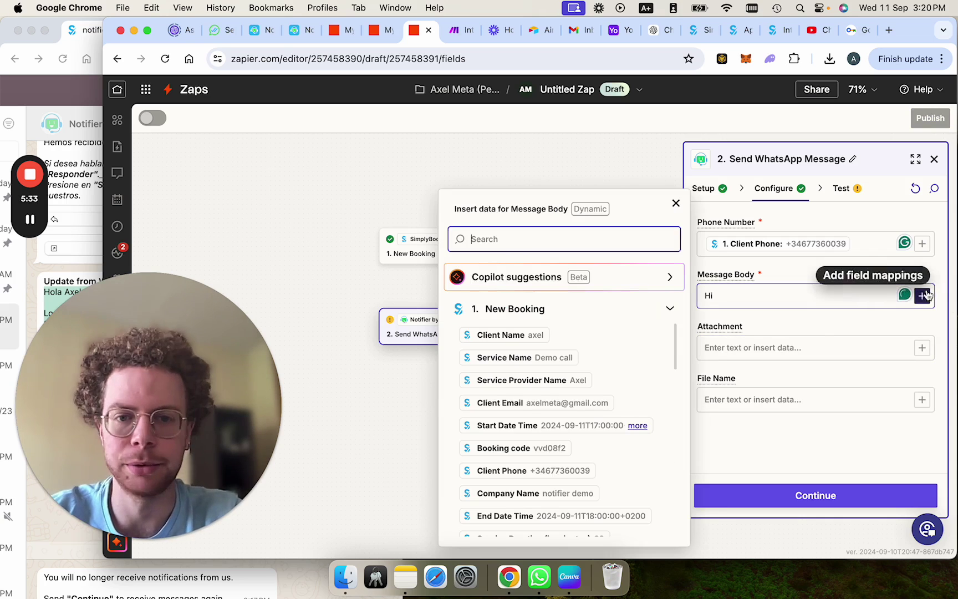
left_click(626, 336)
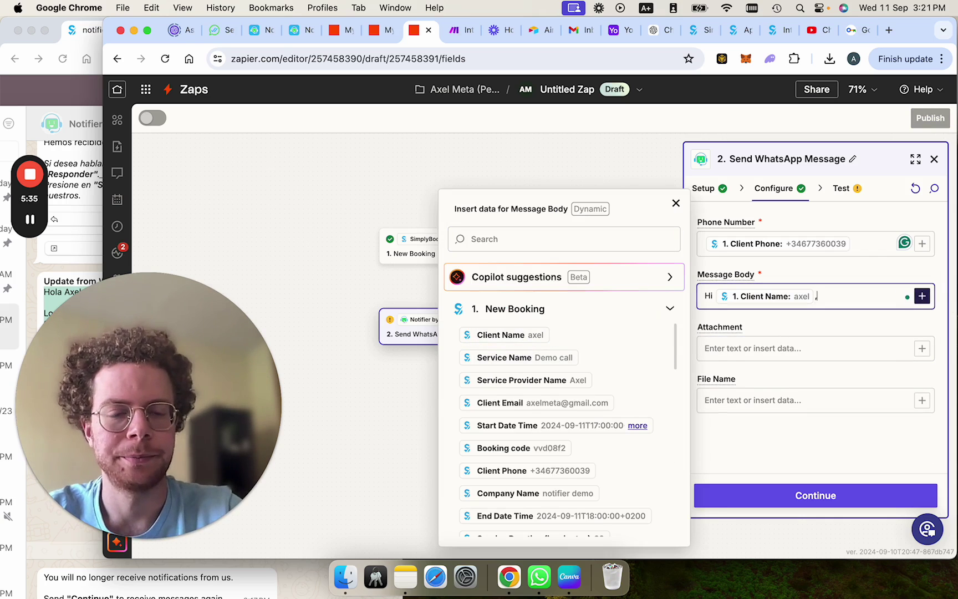
type(",")
key("Return")
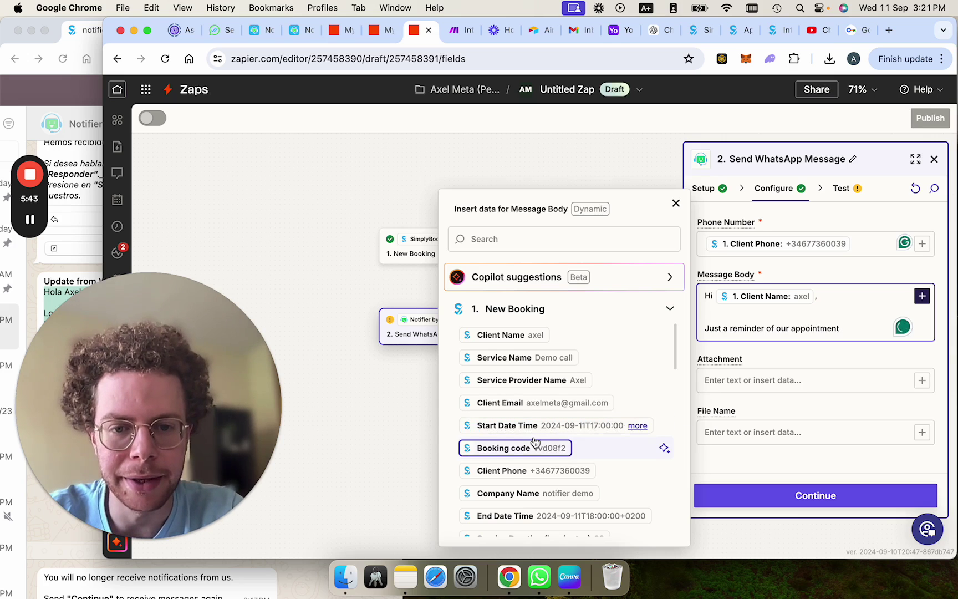
scroll(541, 438, "down", 1)
scroll(540, 417, "down", 7)
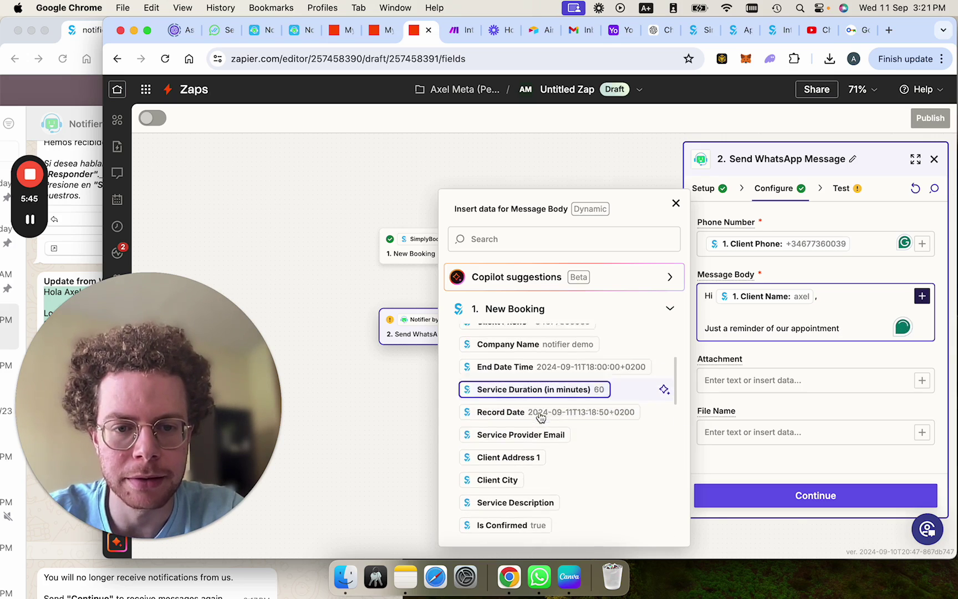
scroll(541, 417, "down", 4)
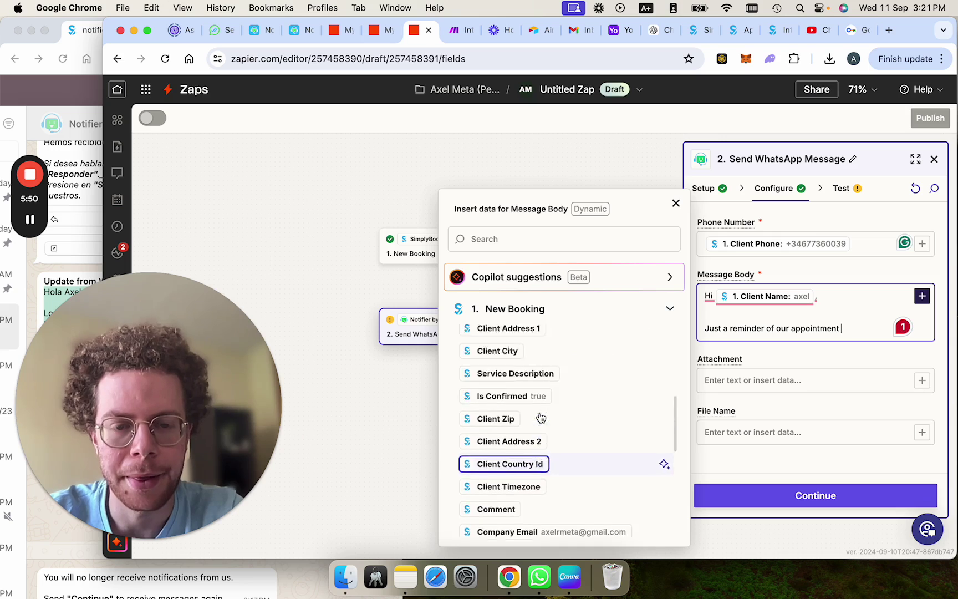
scroll(540, 417, "up", 11)
scroll(579, 494, "down", 1)
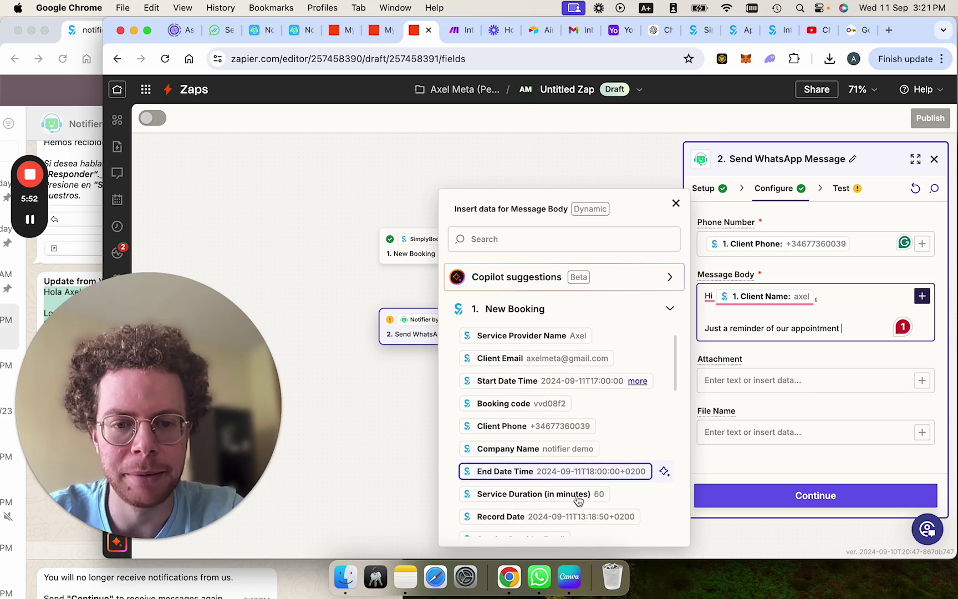
left_click(576, 476)
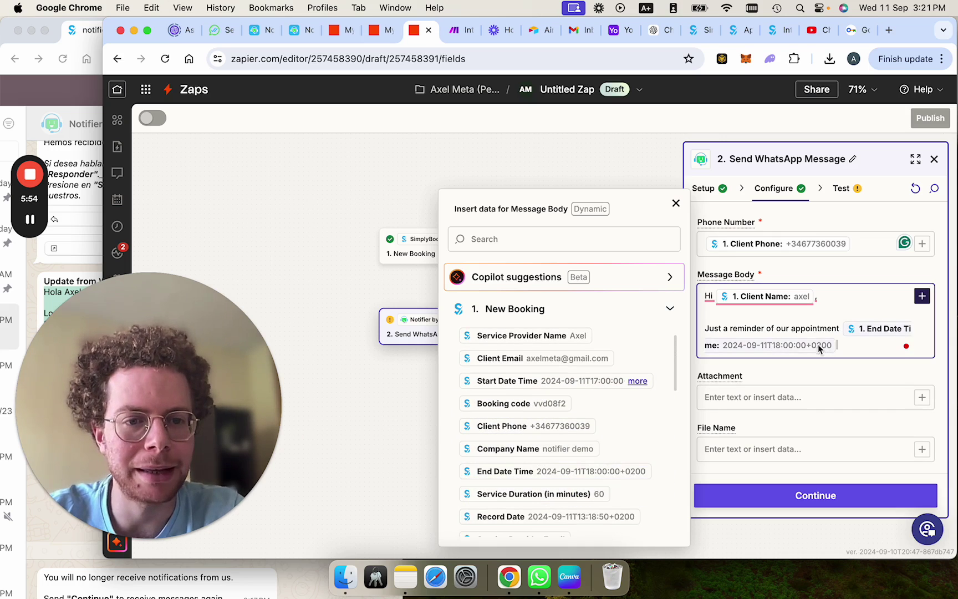
left_click(407, 280)
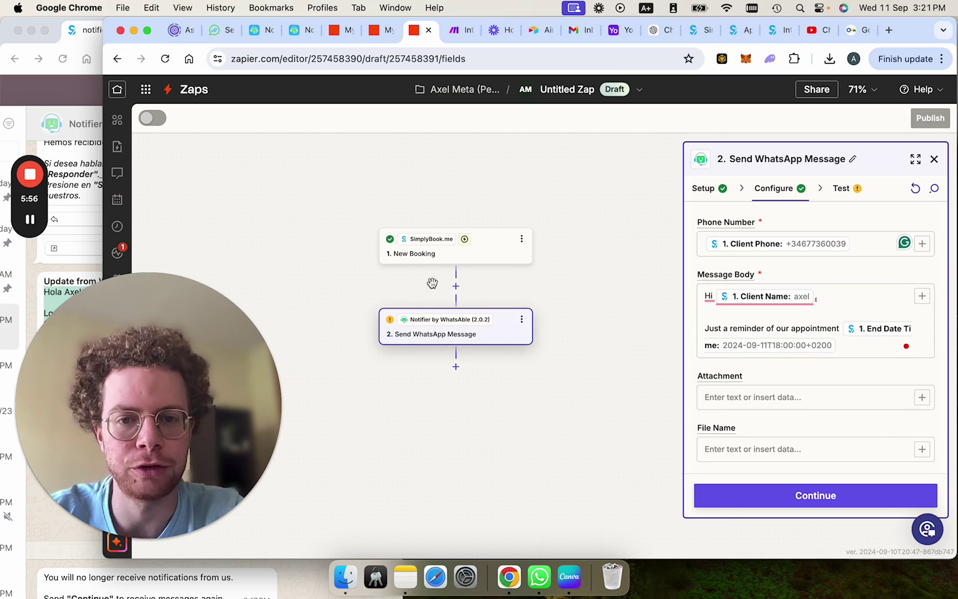
Insert a Formatter by Zapier step with the Date / Time event before the WhatsApp message step.
left_click(456, 286)
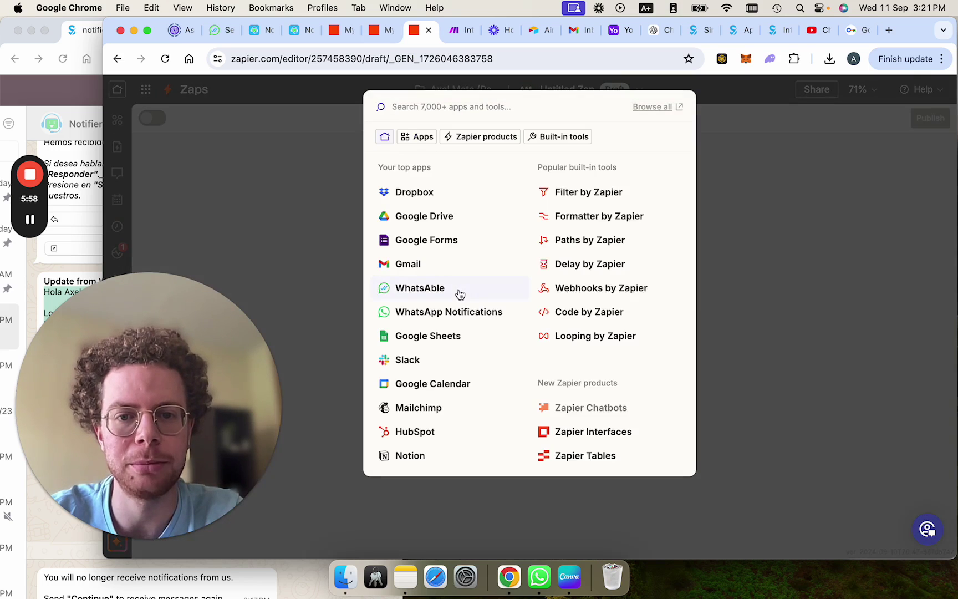
left_click(601, 217)
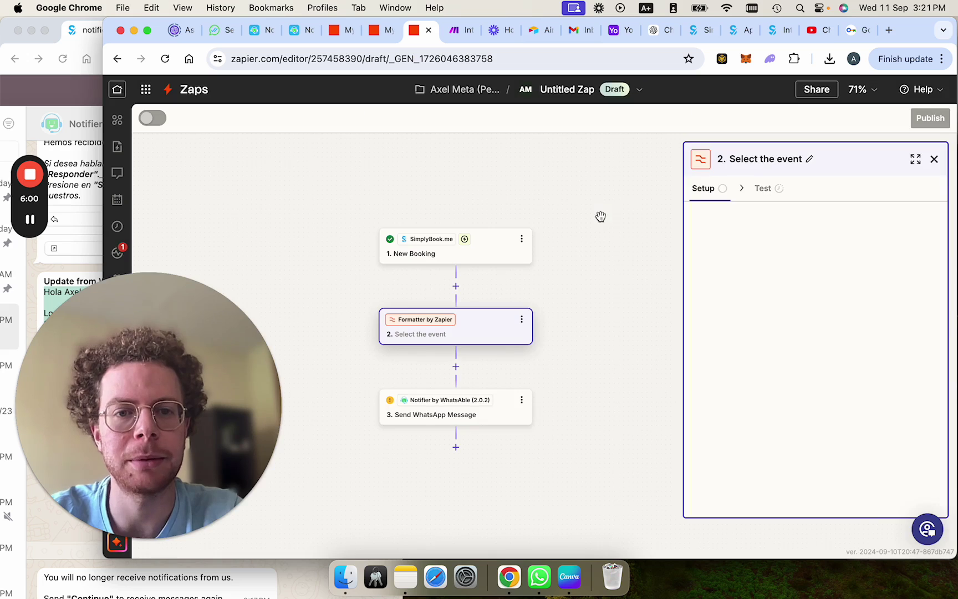
left_click(754, 301)
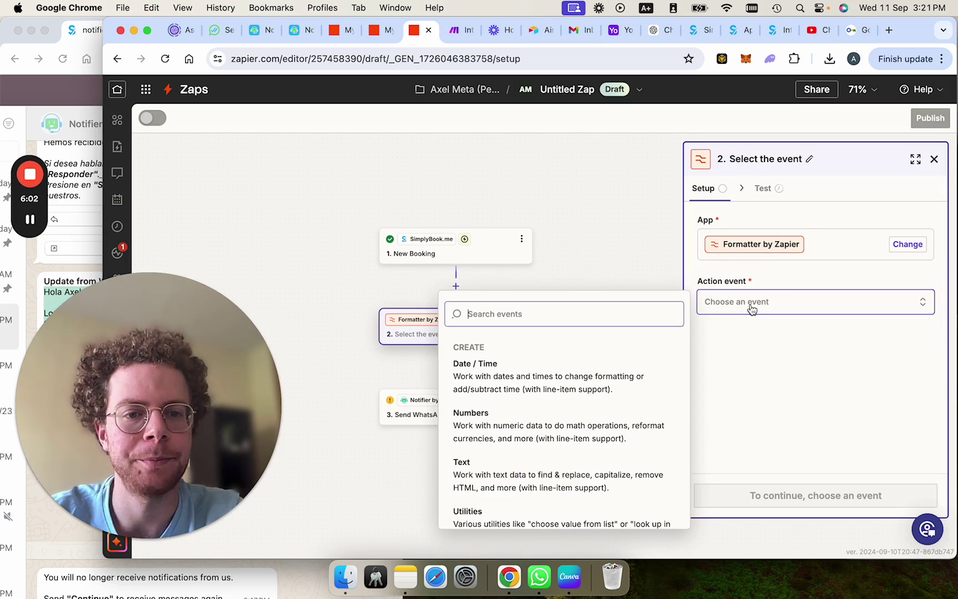
left_click(563, 385)
left_click(782, 240)
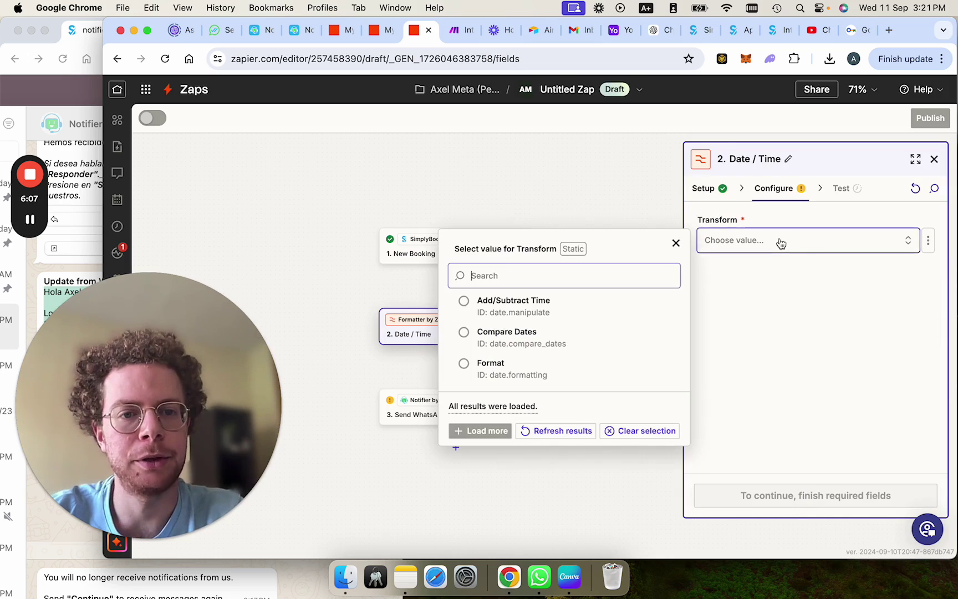
left_click(552, 368)
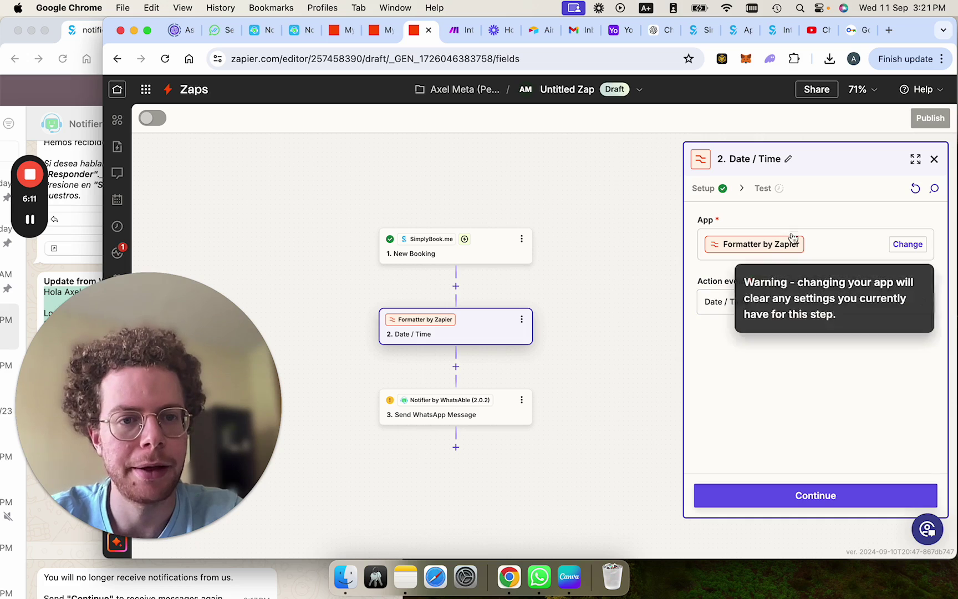
left_click(760, 241)
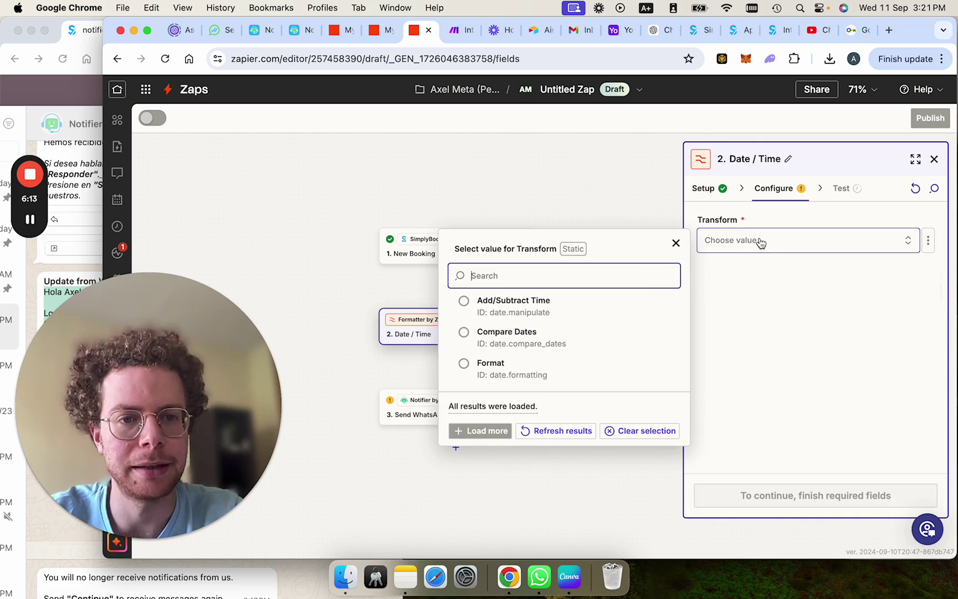
Use the Format transform with Input 1. Start Date Time and To Format 'MMMM DD YYYY HH:mm:ss'.
left_click(522, 370)
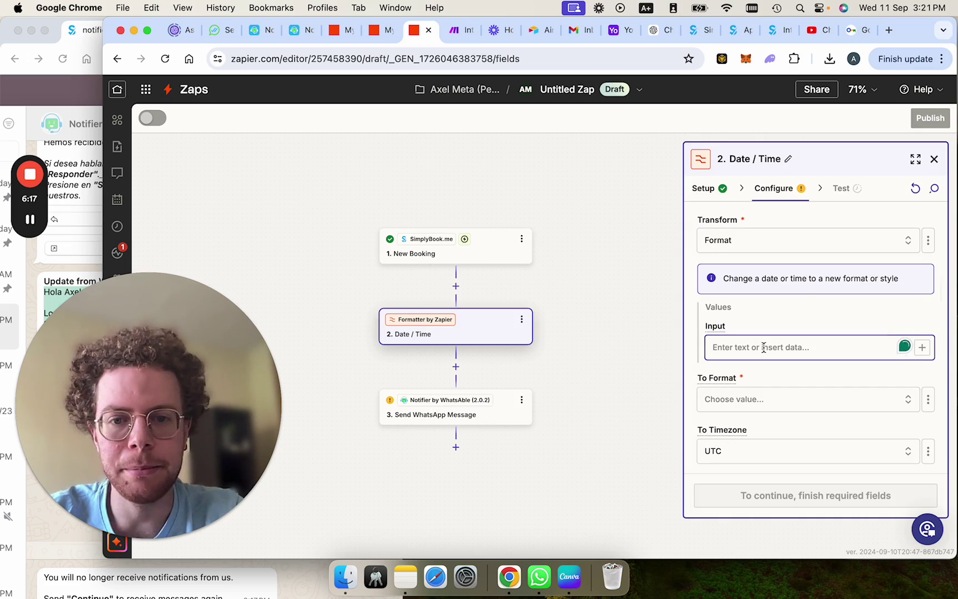
left_click(921, 347)
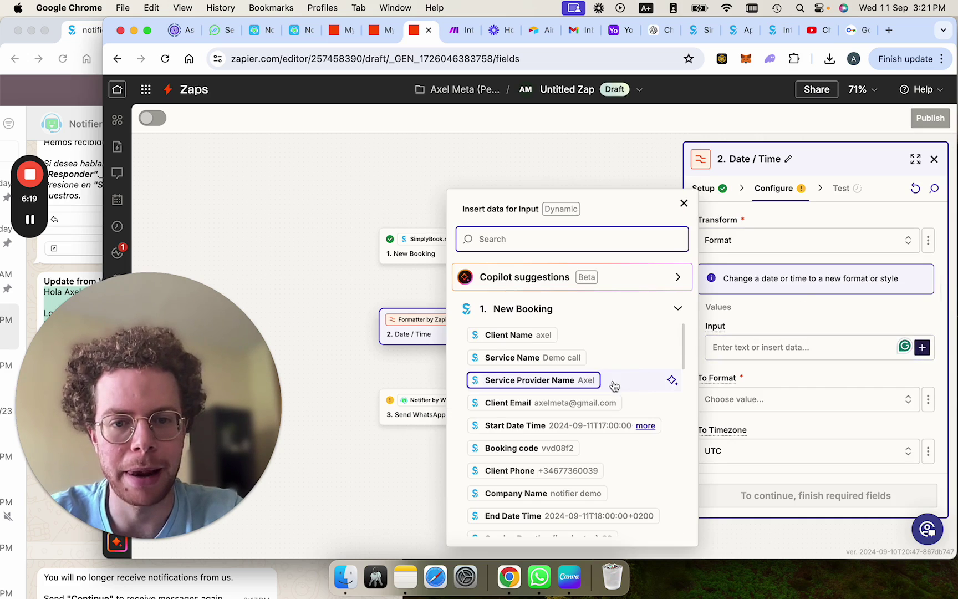
left_click(573, 425)
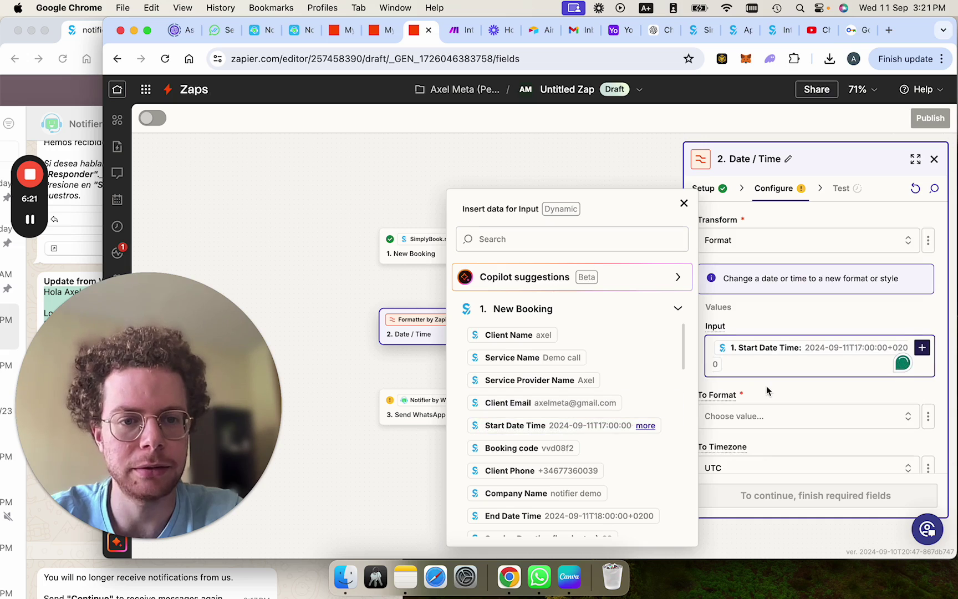
scroll(768, 382, "down", 3)
left_click(782, 339)
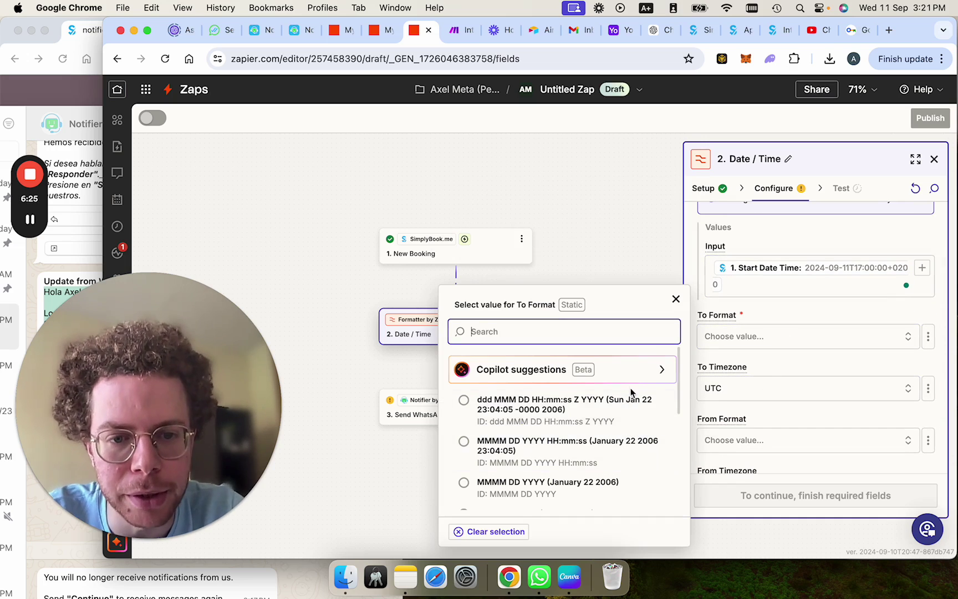
left_click(620, 452)
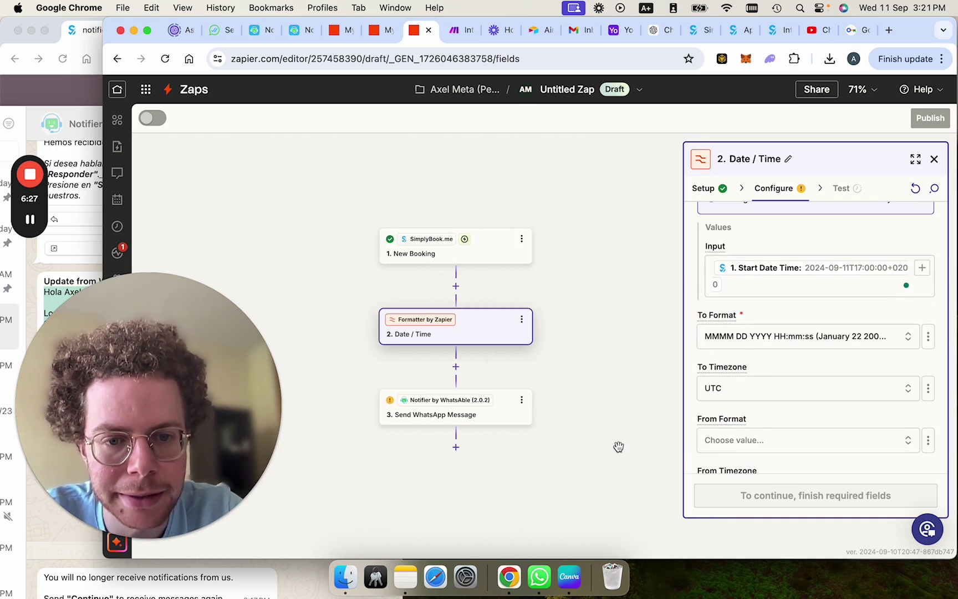
scroll(778, 394, "down", 2)
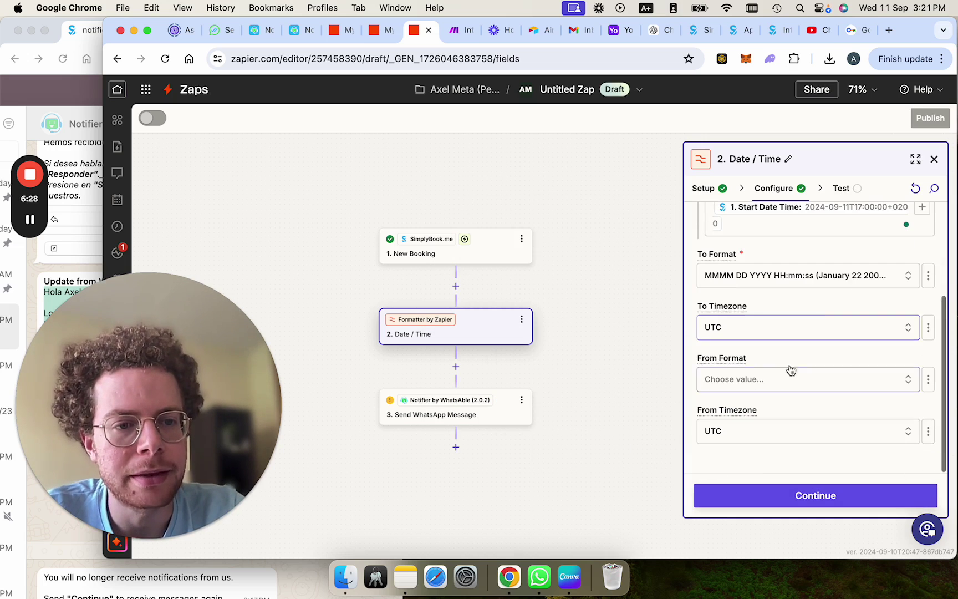
Map the booking's Client Timezone into To Timezone as a custom value.
left_click(825, 328)
scroll(541, 436, "down", 5)
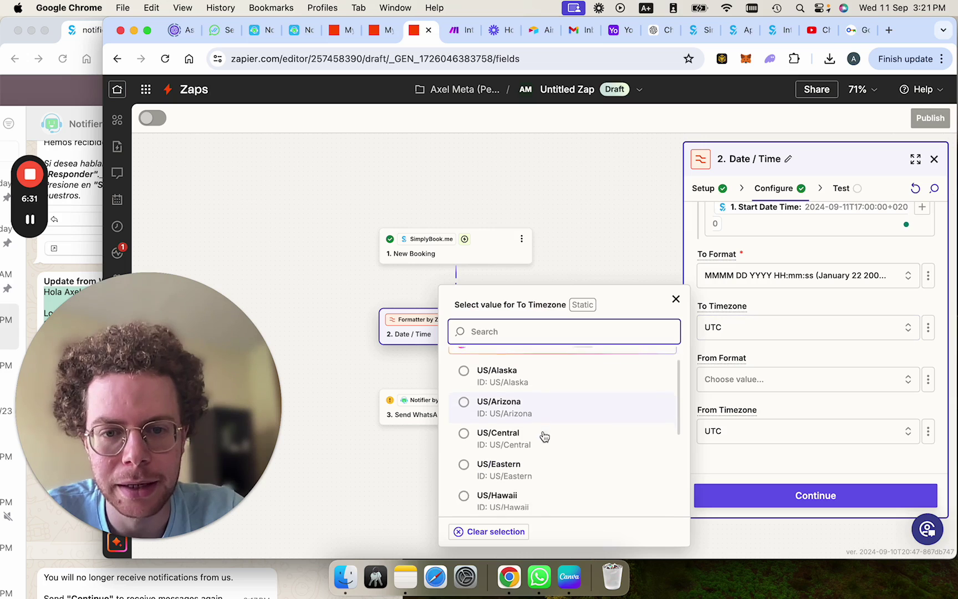
scroll(543, 436, "up", 5)
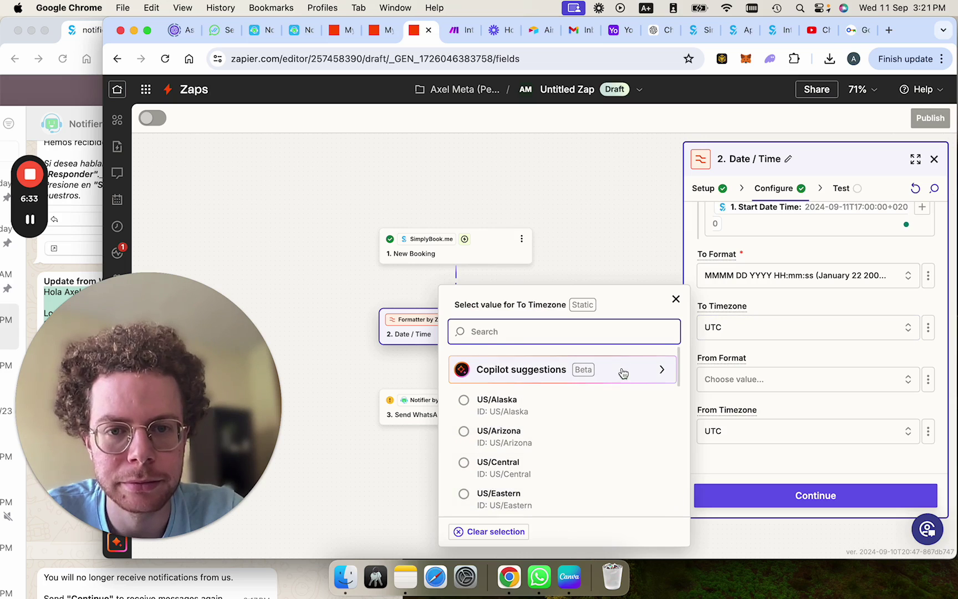
left_click(928, 327)
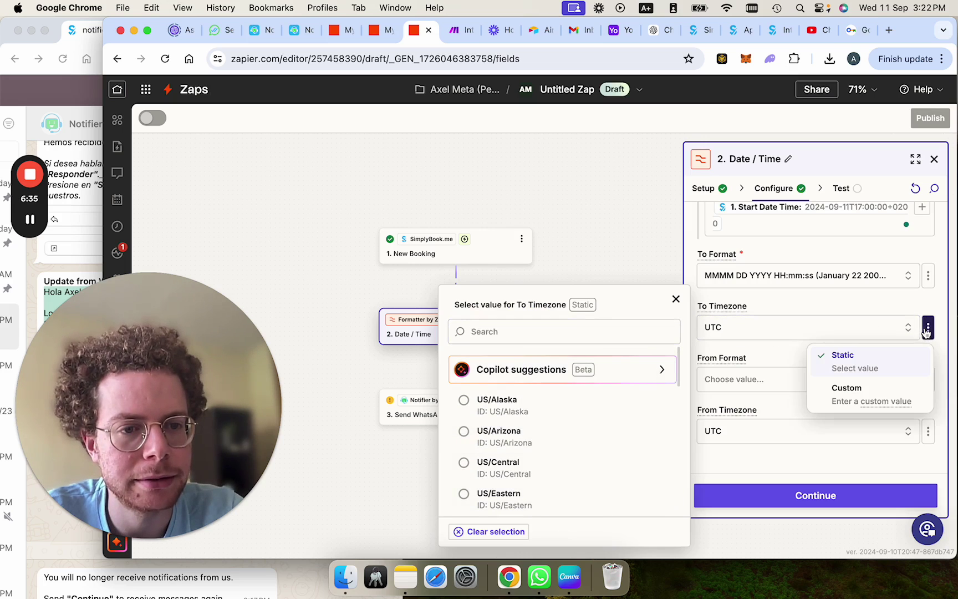
left_click(858, 386)
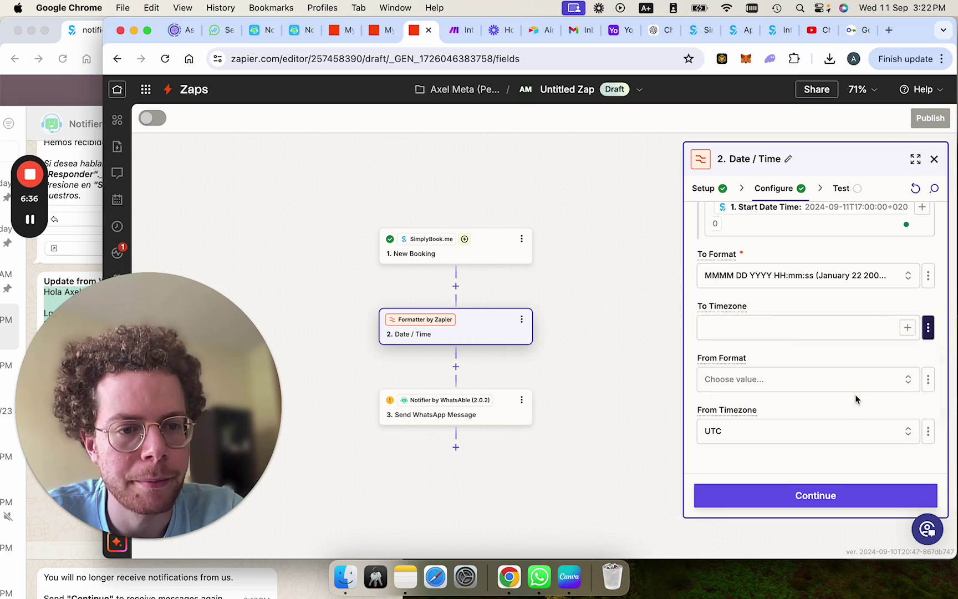
left_click(908, 329)
scroll(554, 456, "down", 1)
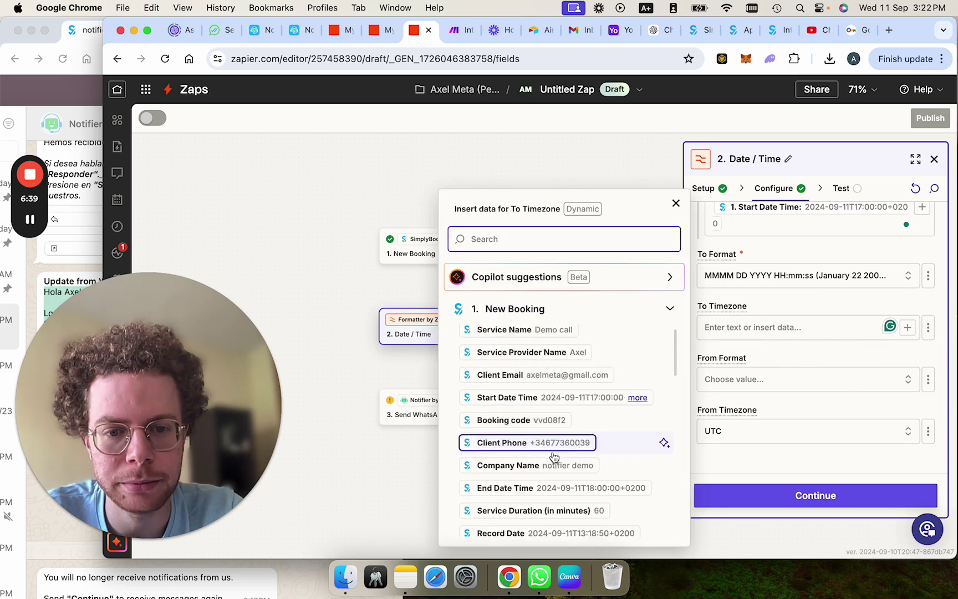
scroll(553, 455, "down", 5)
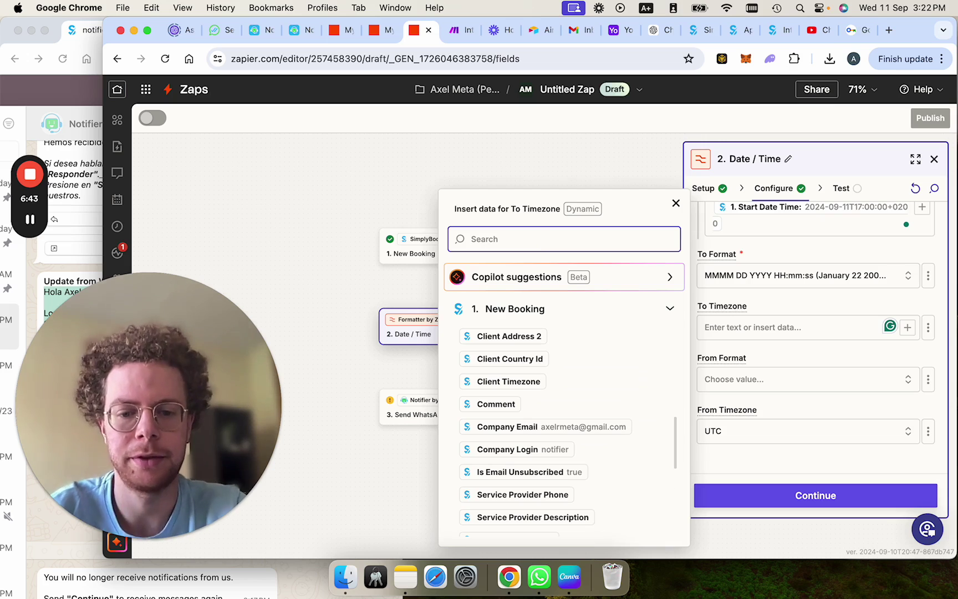
type("time")
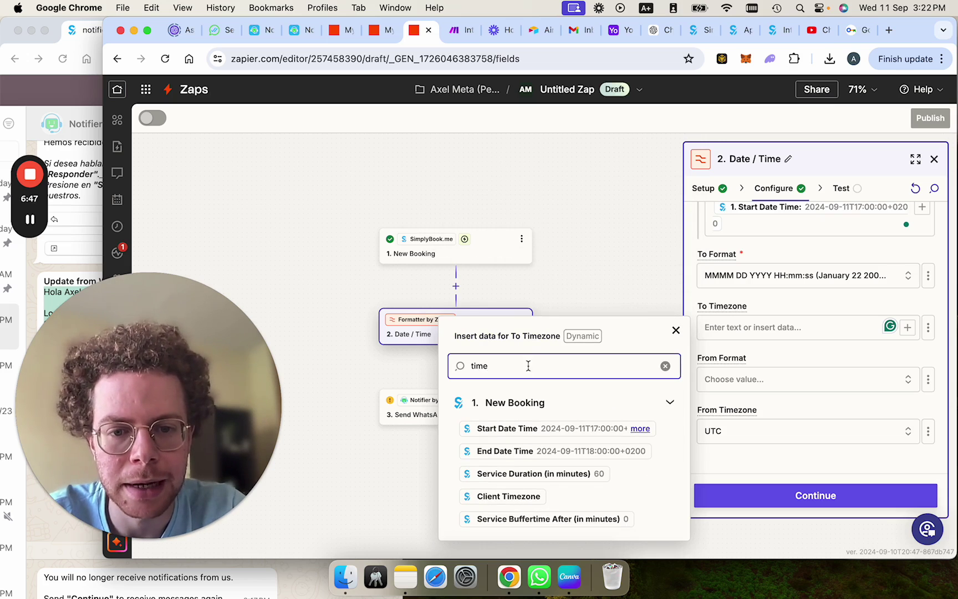
left_click(662, 495)
Set From Format to the recommended YYYY-MM-DDTHH:mm:ssZ format.
left_click(779, 380)
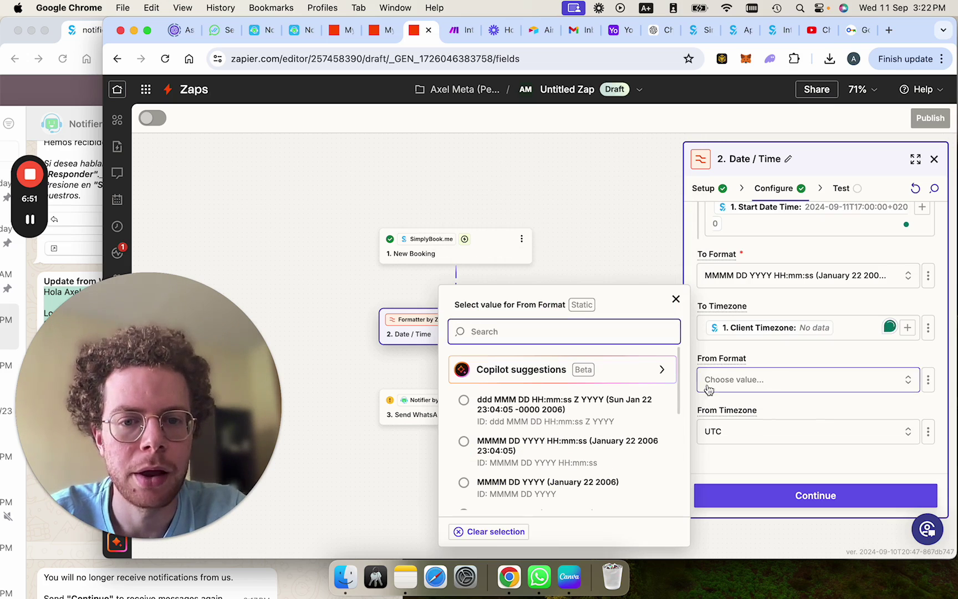
left_click(877, 381)
left_click(877, 381)
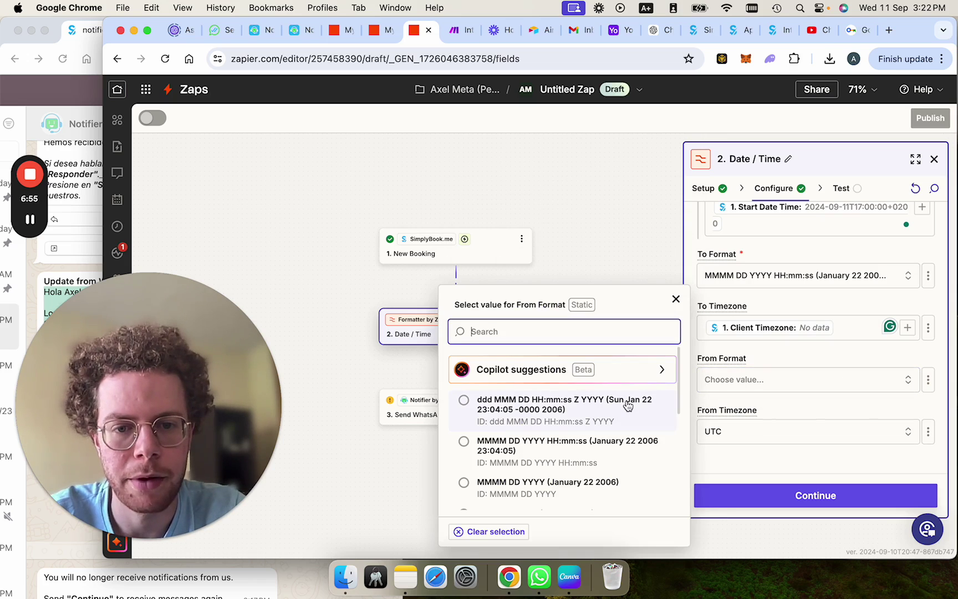
scroll(595, 474, "down", 3)
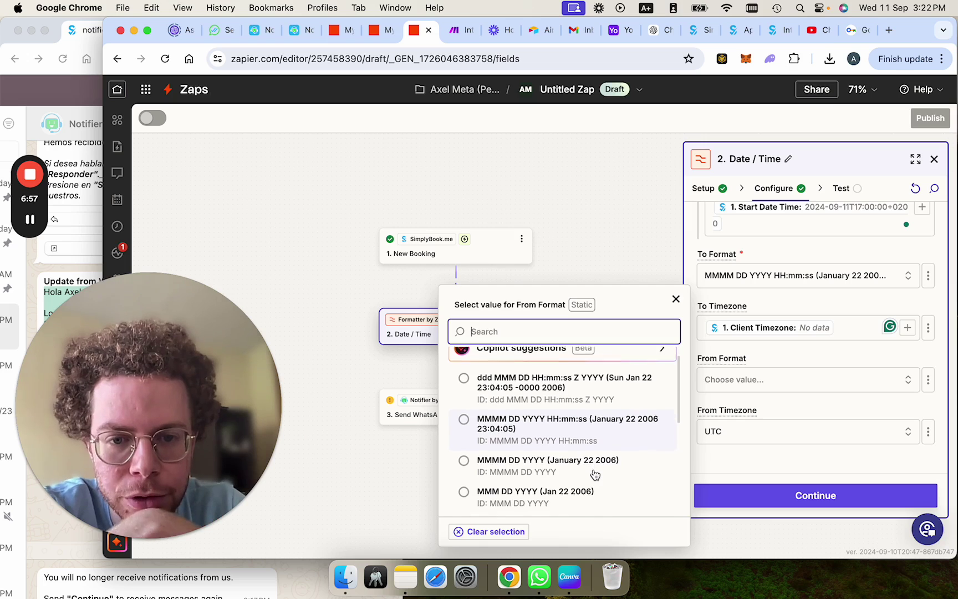
scroll(595, 474, "up", 2)
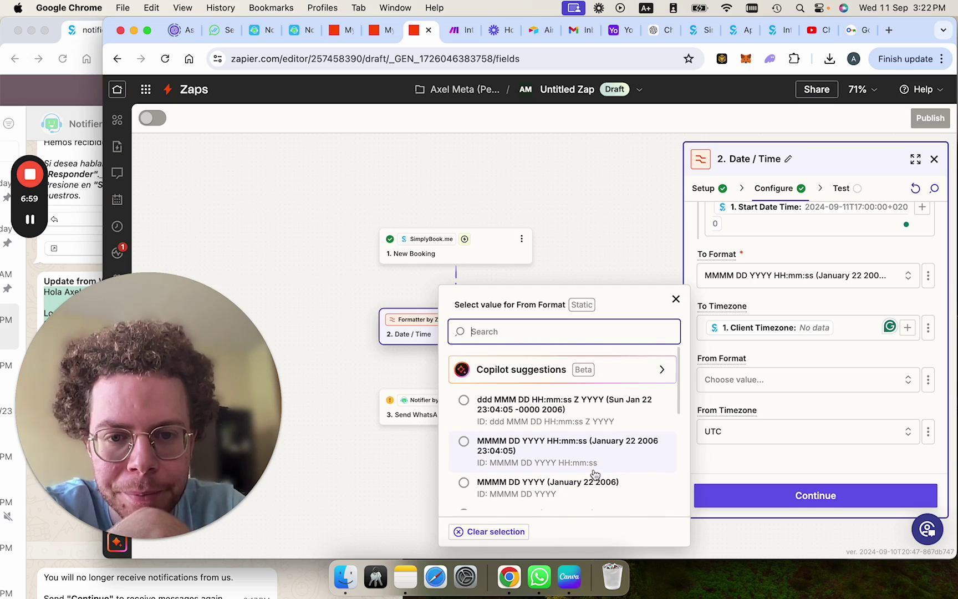
scroll(573, 441, "down", 6)
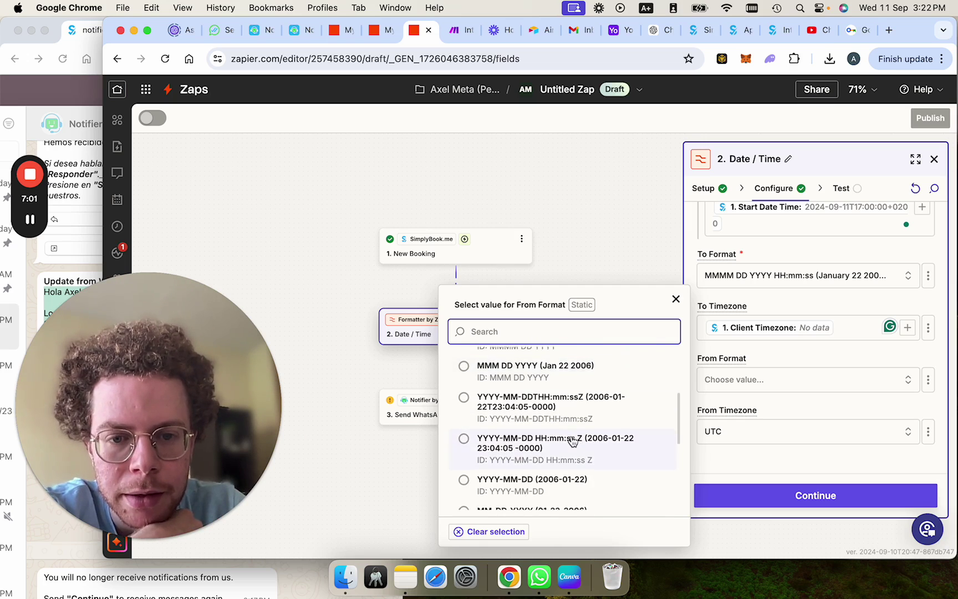
scroll(573, 441, "down", 3)
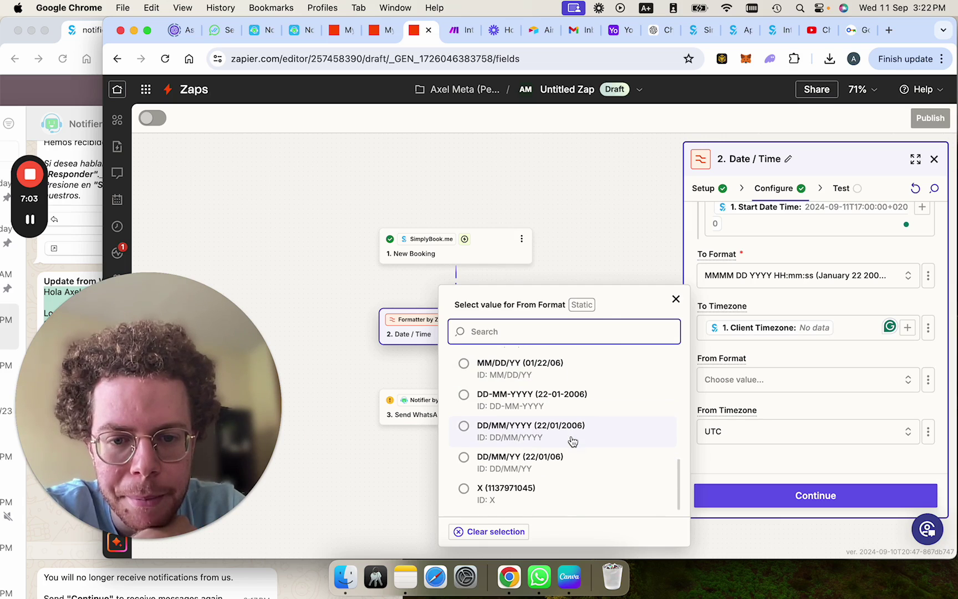
scroll(573, 440, "up", 2)
scroll(573, 441, "up", 3)
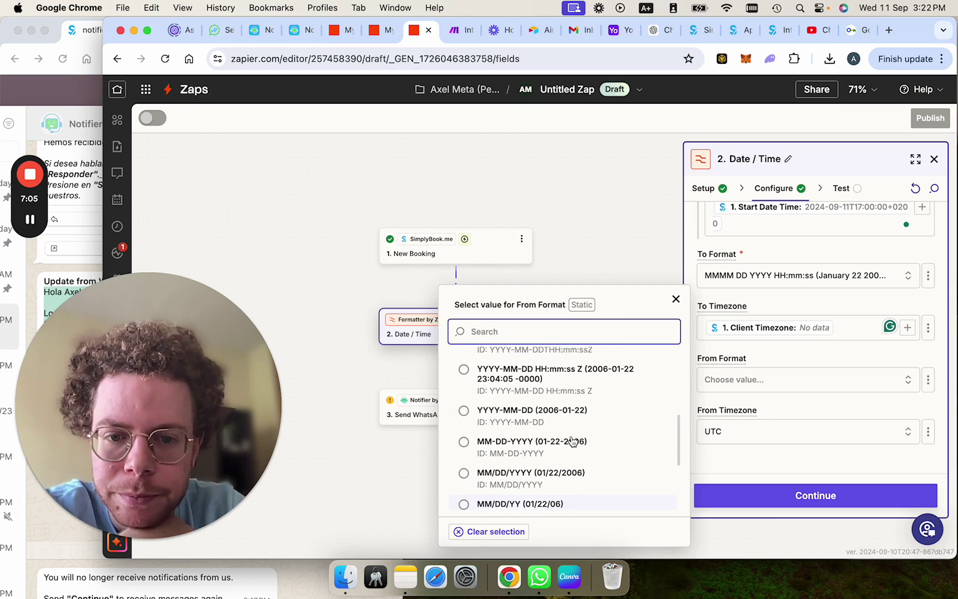
scroll(572, 440, "up", 2)
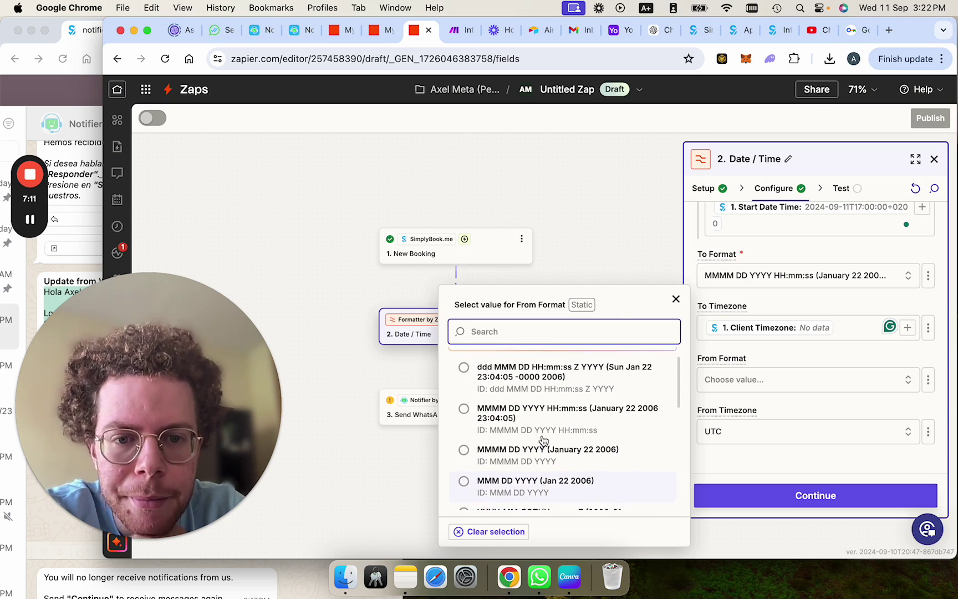
scroll(544, 441, "up", 1)
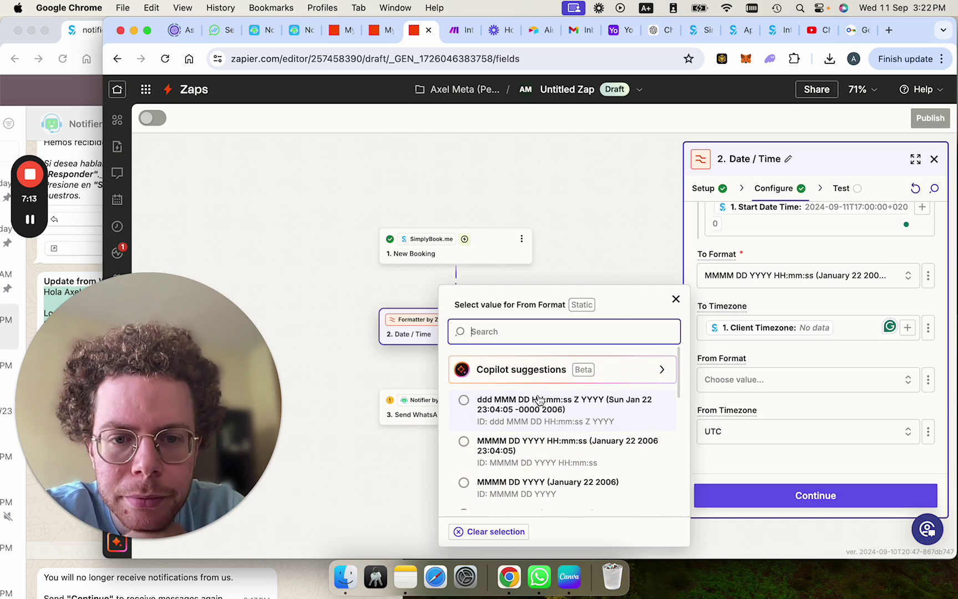
left_click(555, 374)
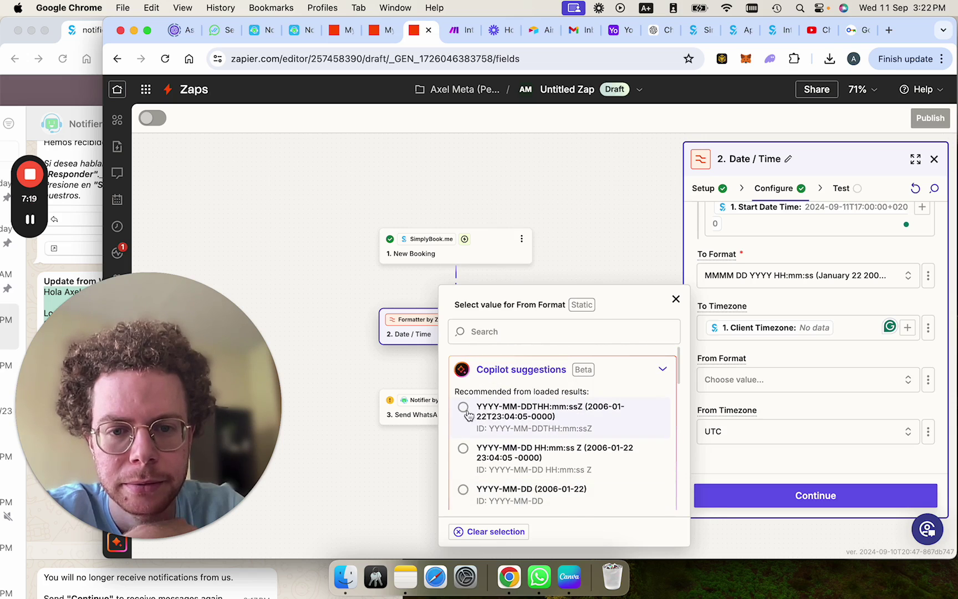
left_click(466, 410)
Test the Date / Time step's formatting of the booking start time.
left_click(819, 495)
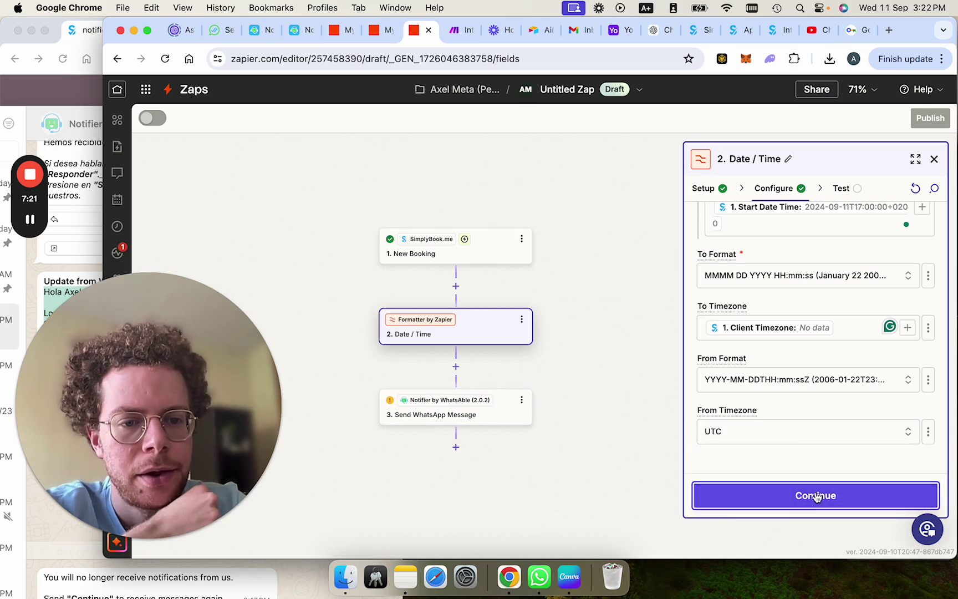
left_click(886, 499)
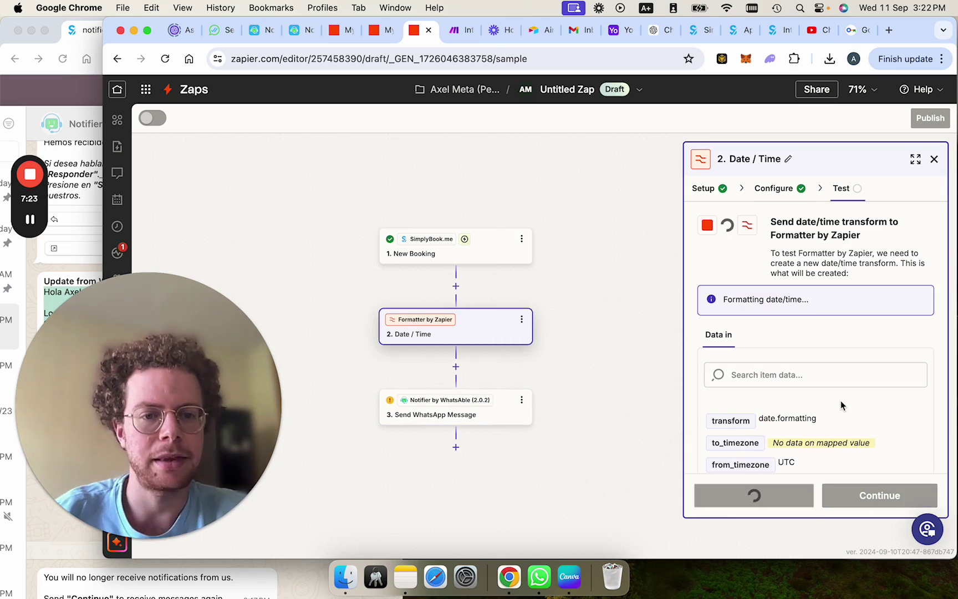
scroll(840, 400, "down", 3)
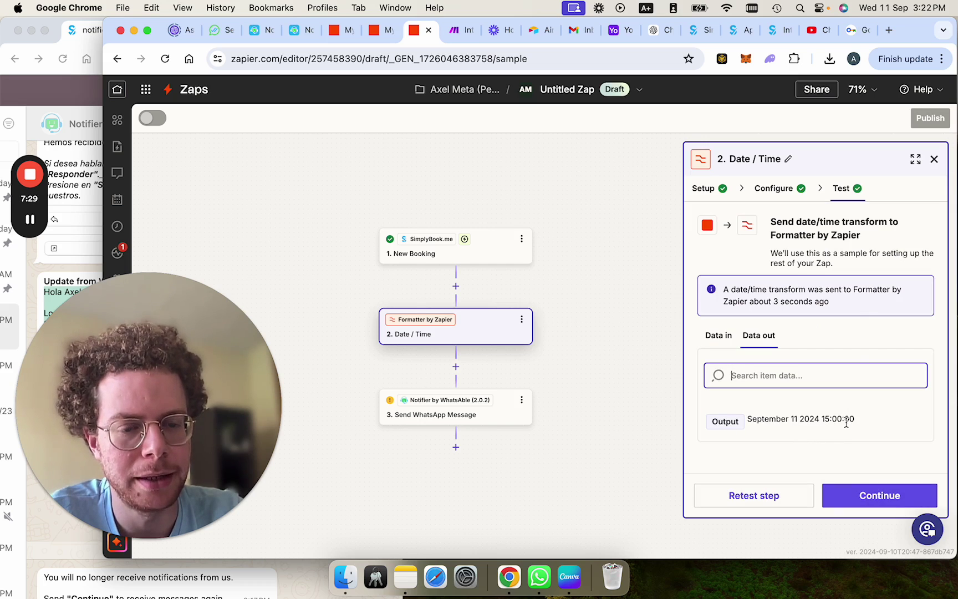
Replace End Date Time in the WhatsApp message with the 2. Date / Time Output.
left_click(860, 502)
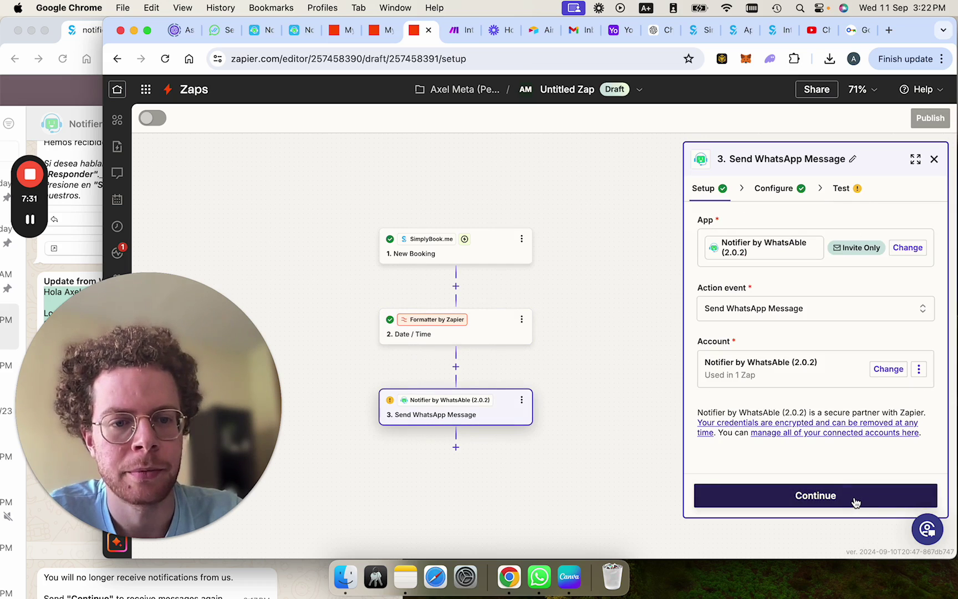
left_click(854, 501)
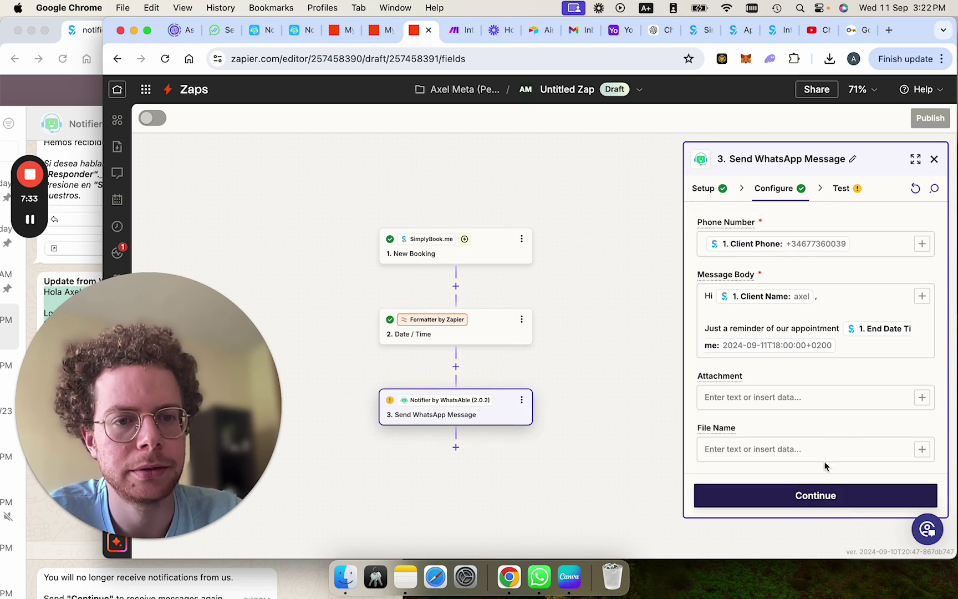
key("BackSpace")
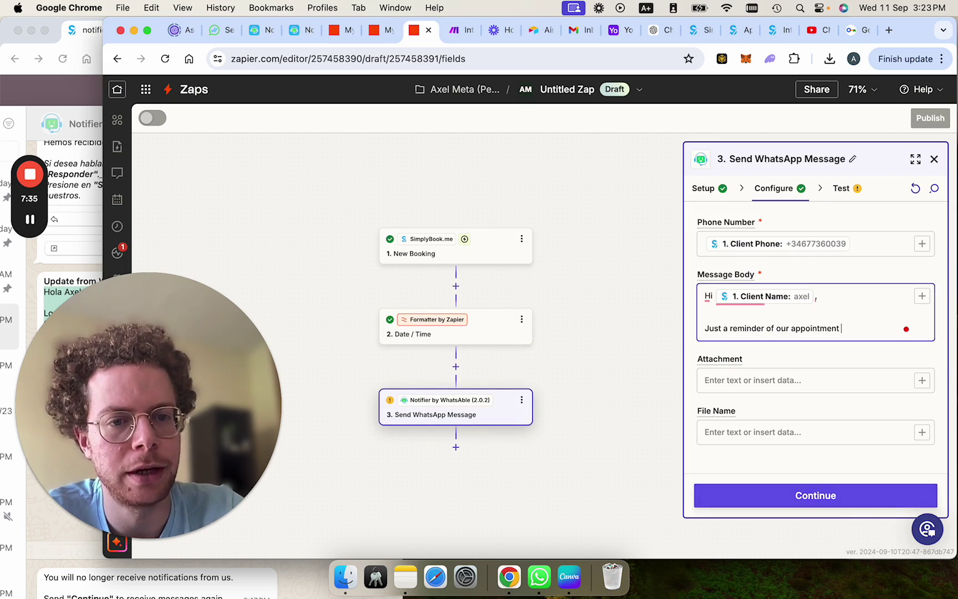
left_click(922, 297)
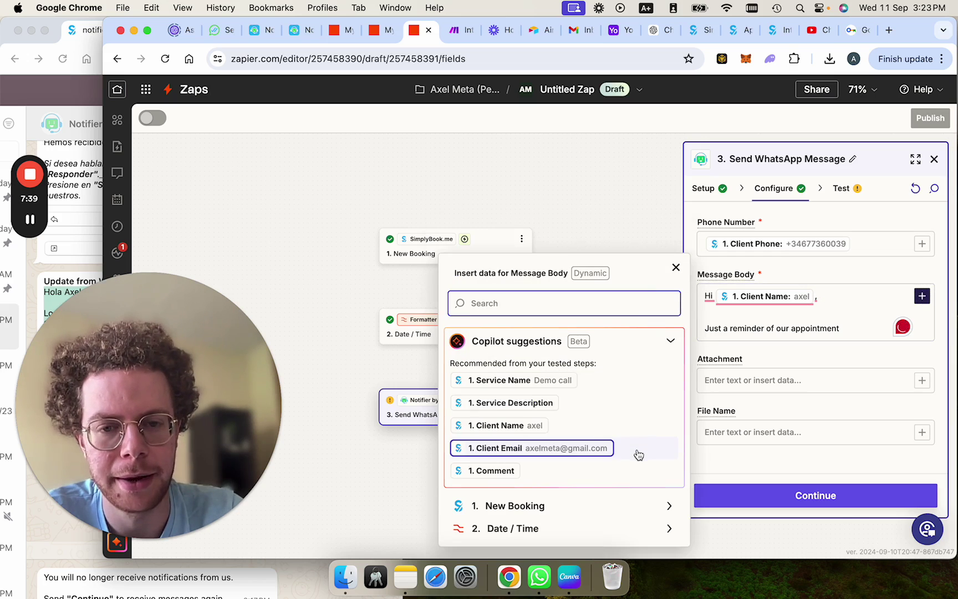
left_click(592, 532)
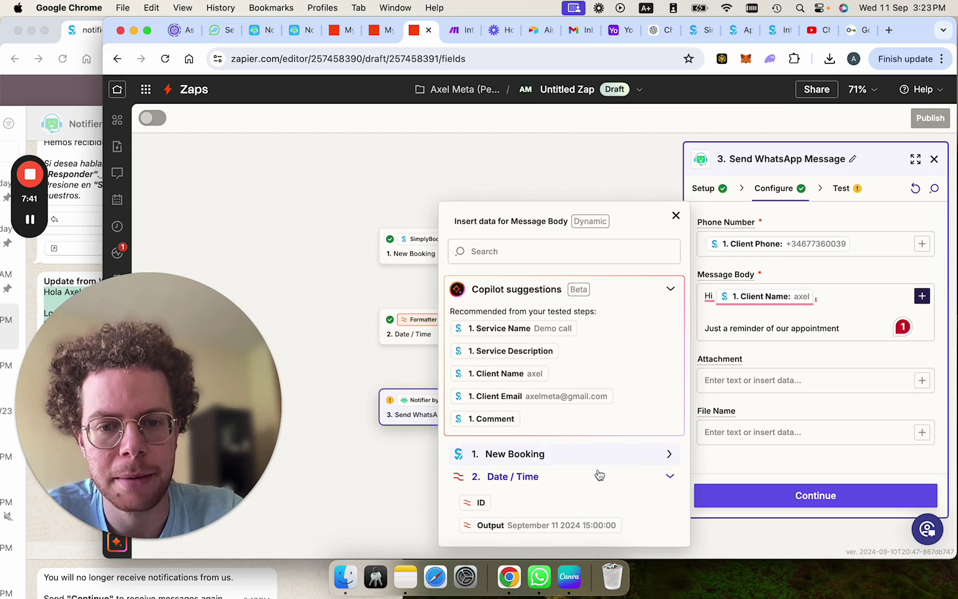
left_click(579, 525)
left_click(750, 490)
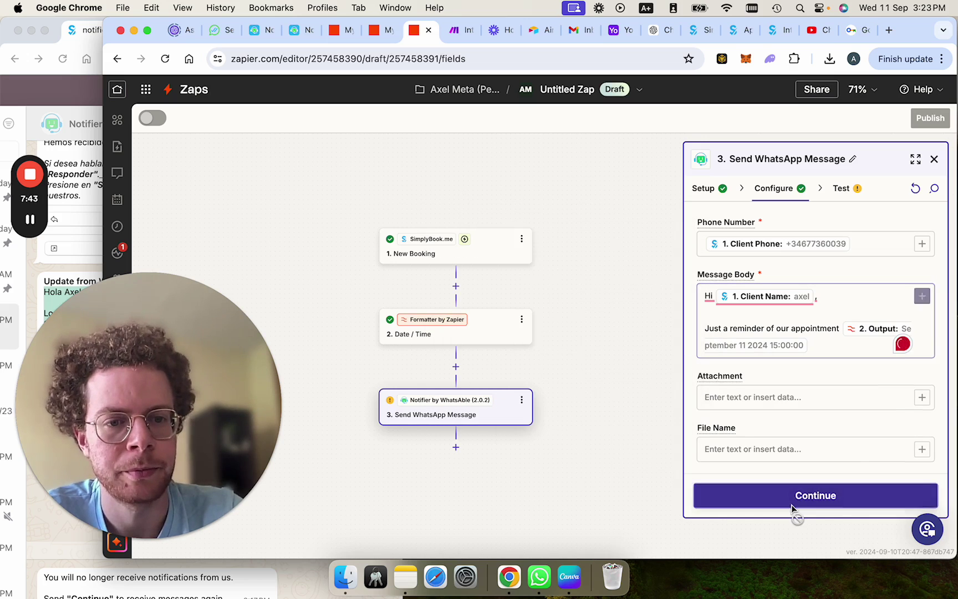
left_click(790, 504)
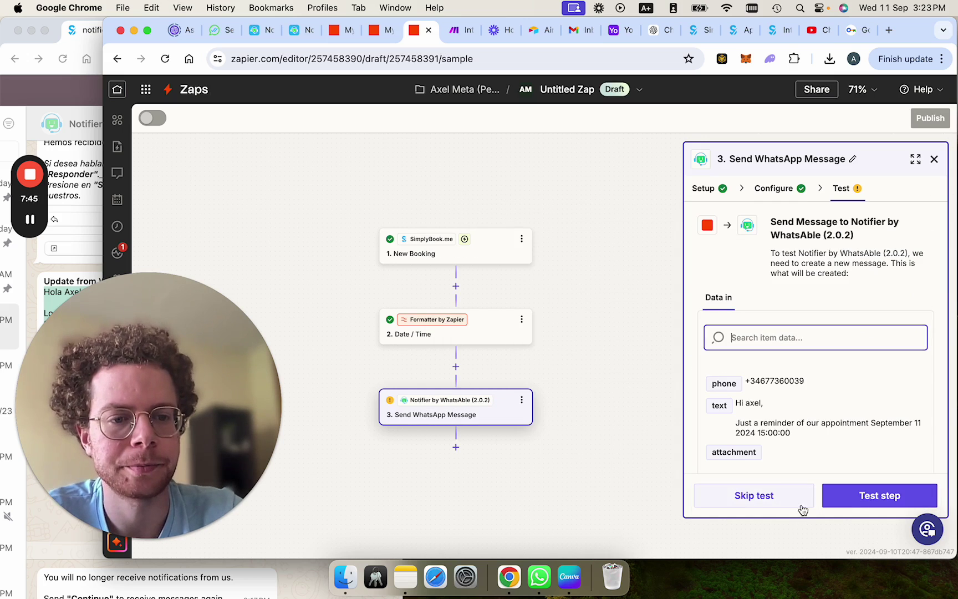
Test the WhatsApp send step, read the opt-out error, and bring up the WhatsApp chat.
left_click(890, 499)
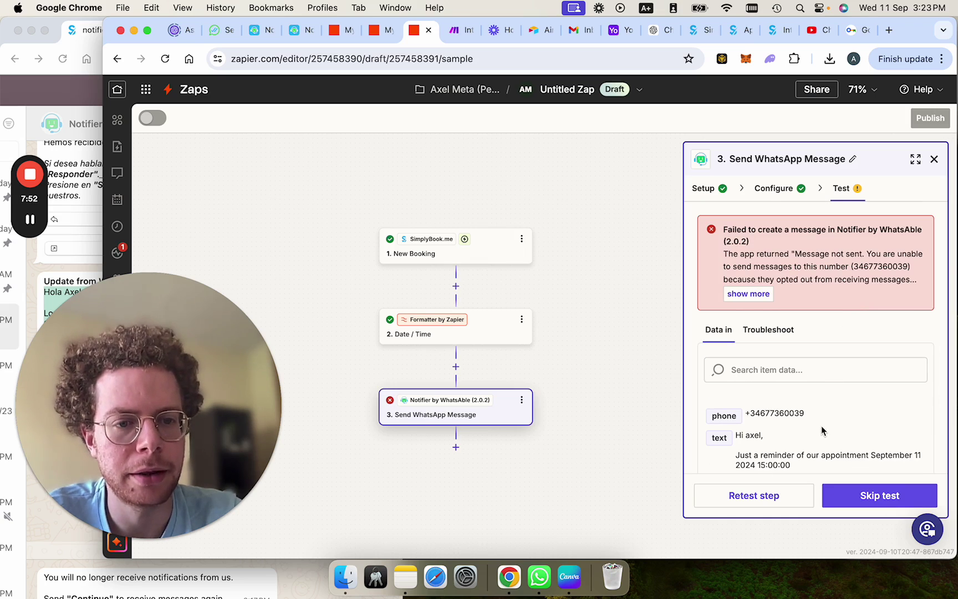
left_click(748, 294)
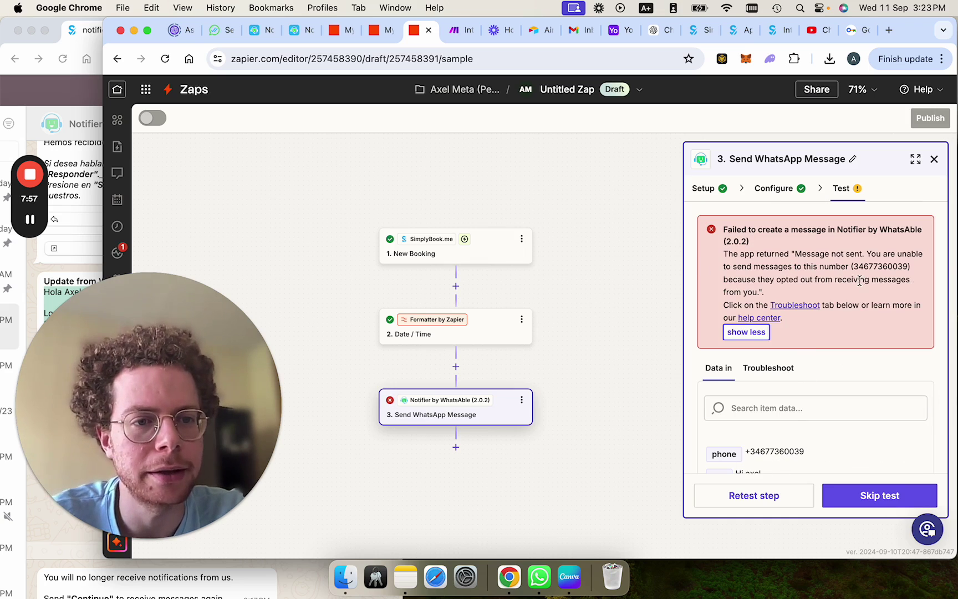
left_click(66, 264)
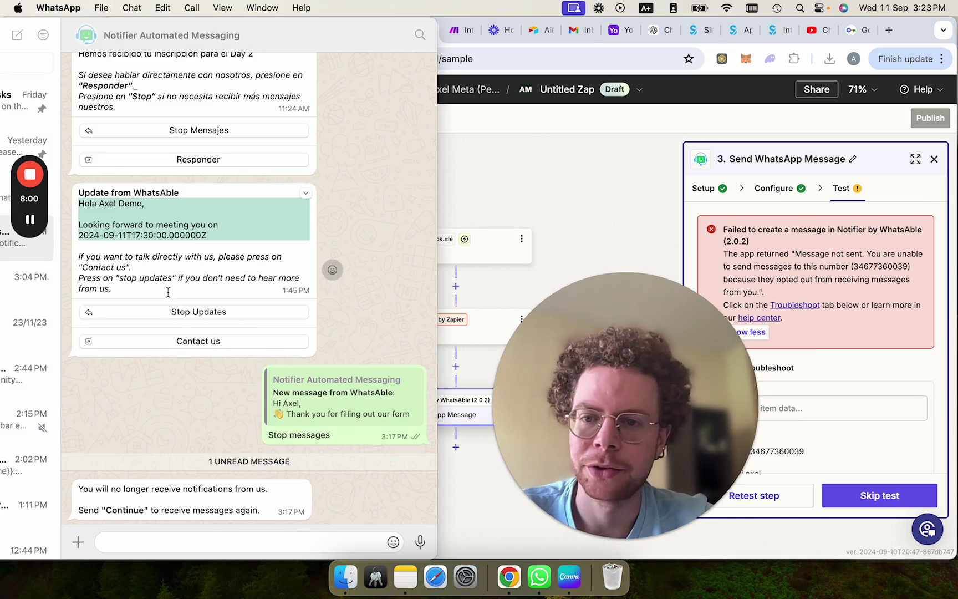
Reply 'Continue' in the notifier's WhatsApp chat to opt back in, then return to Zapier.
left_click(192, 410)
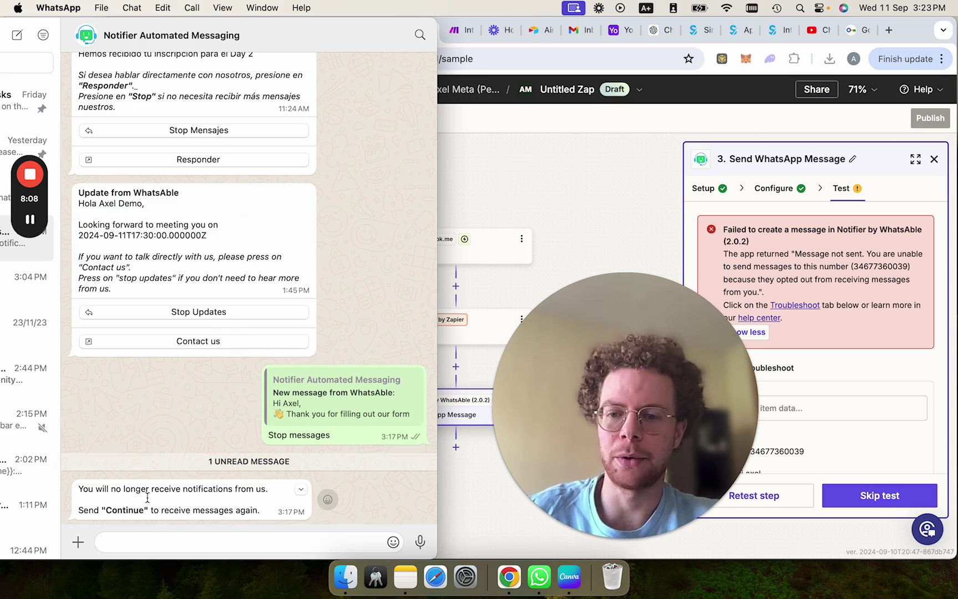
double_click(124, 510)
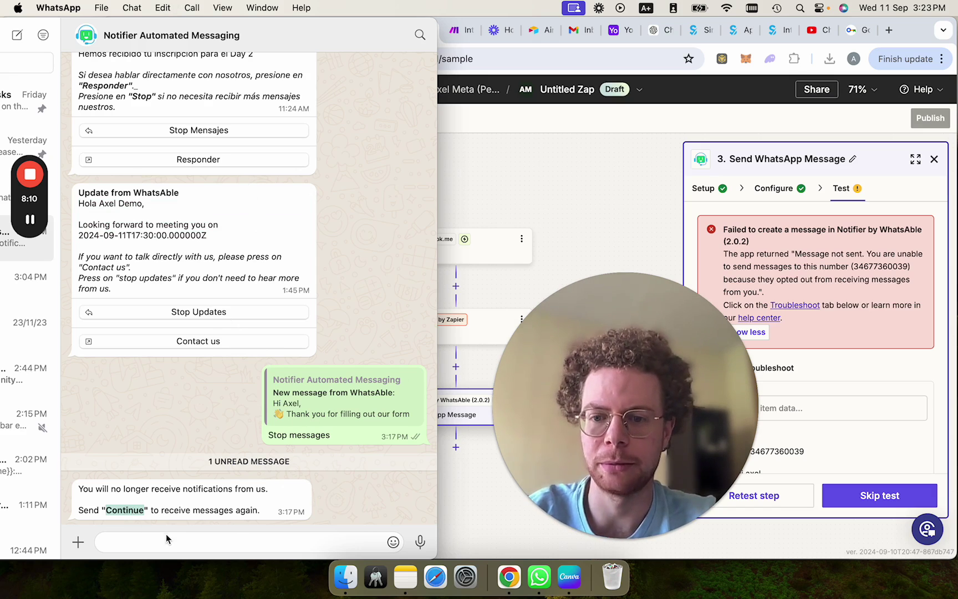
type("Continue")
key("Return")
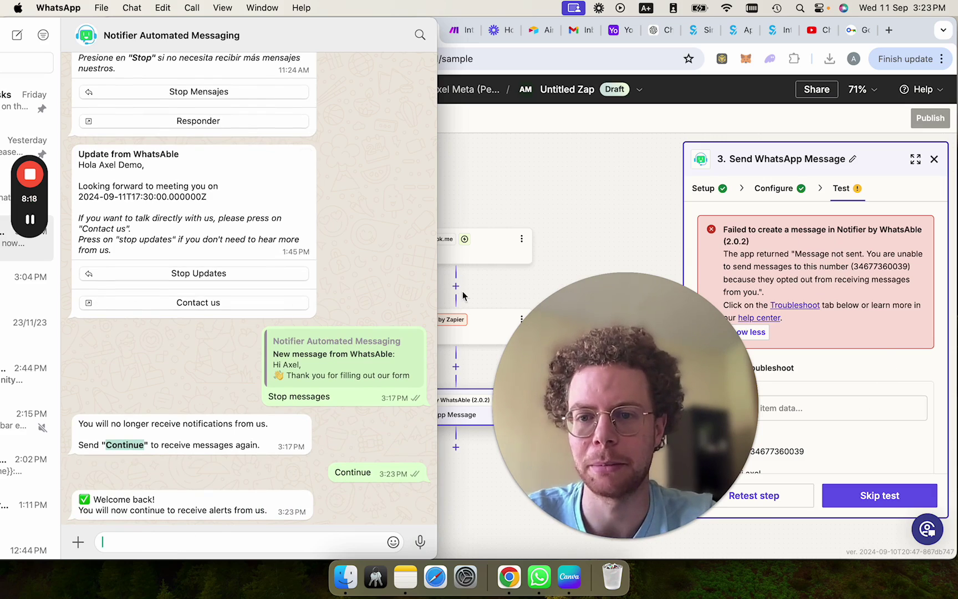
left_click_drag(552, 362, 78, 361)
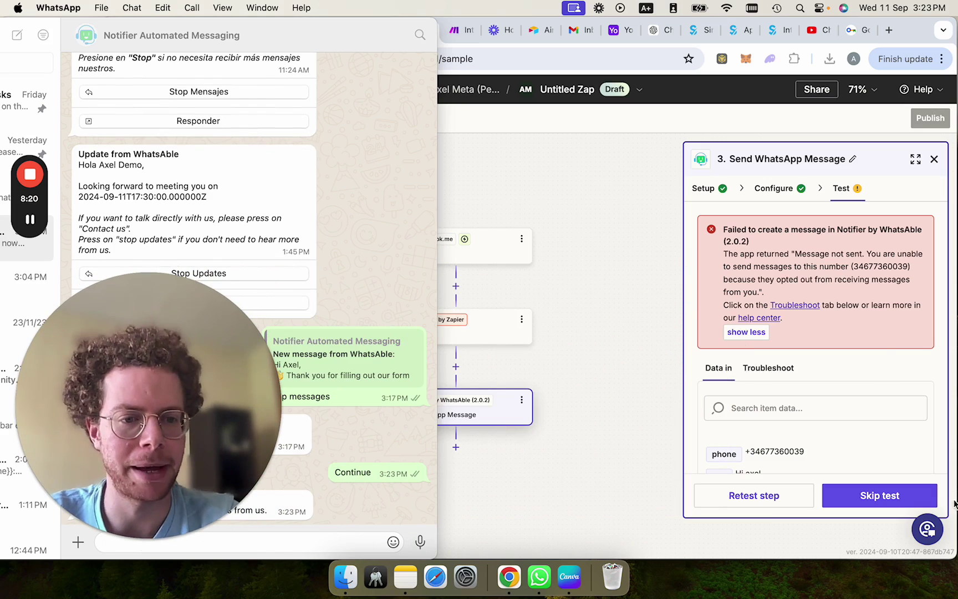
left_click(757, 502)
Retest the send step and check the 'September 11 2024 15:00:00' reminder in WhatsApp.
left_click(755, 499)
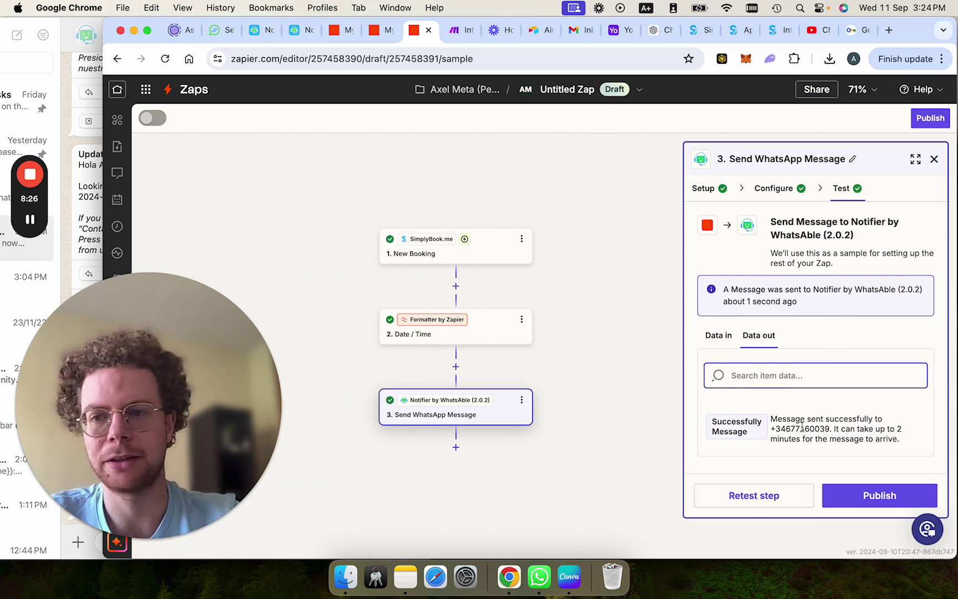
left_click(83, 233)
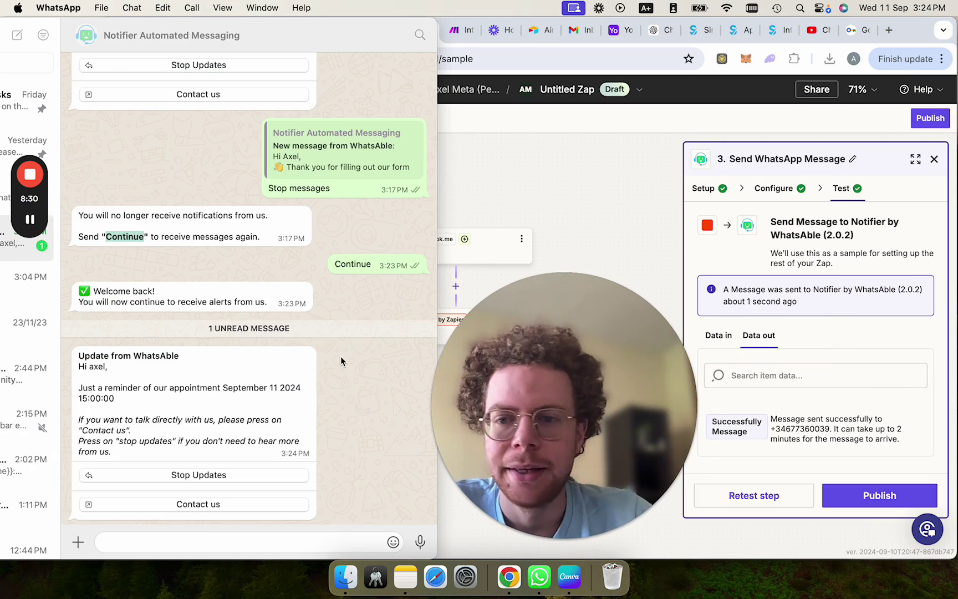
Review the appointment sentence in the reminder and follow its Contact us link.
double_click(153, 356)
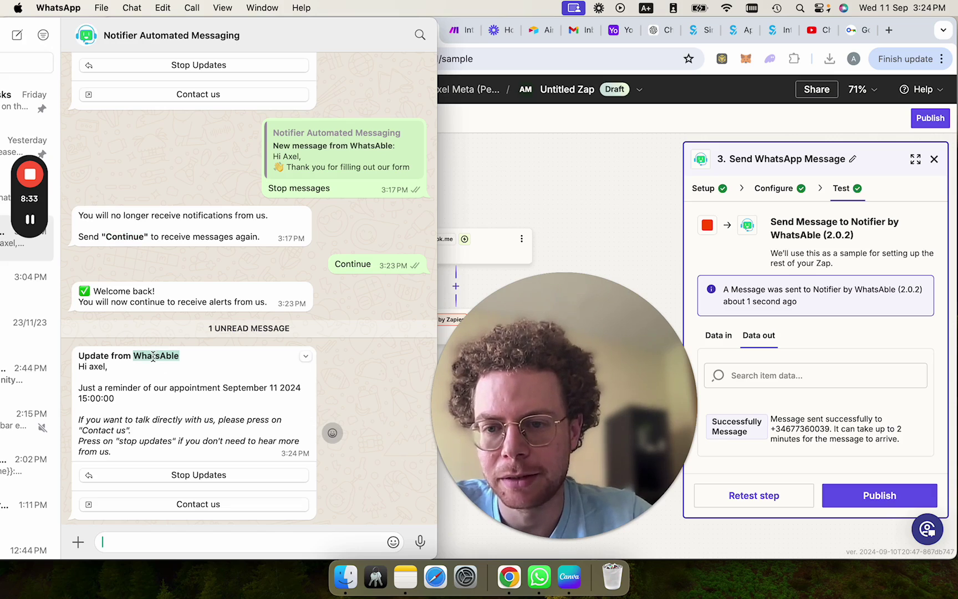
left_click(78, 389)
left_click_drag(285, 380, 192, 395)
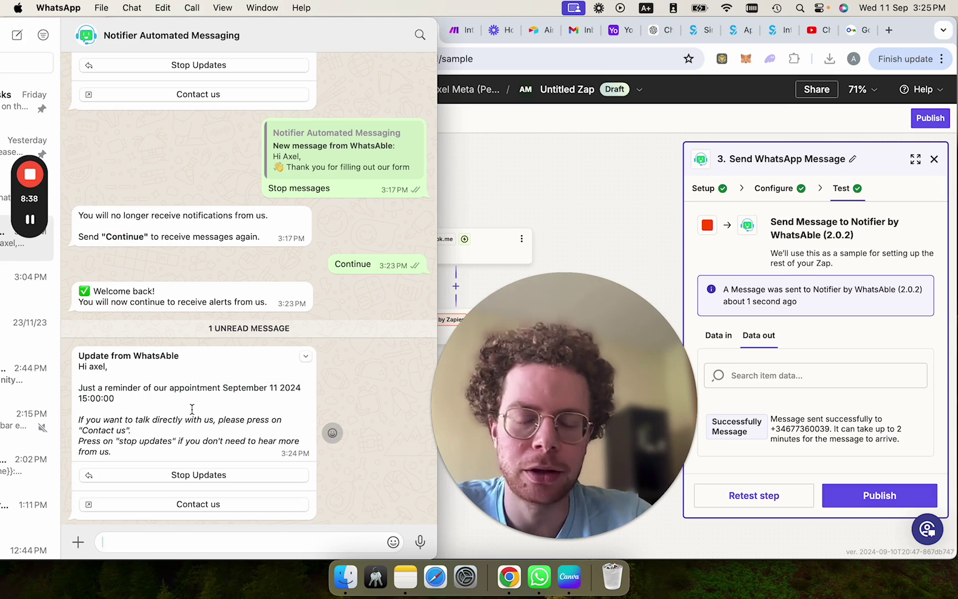
left_click(185, 509)
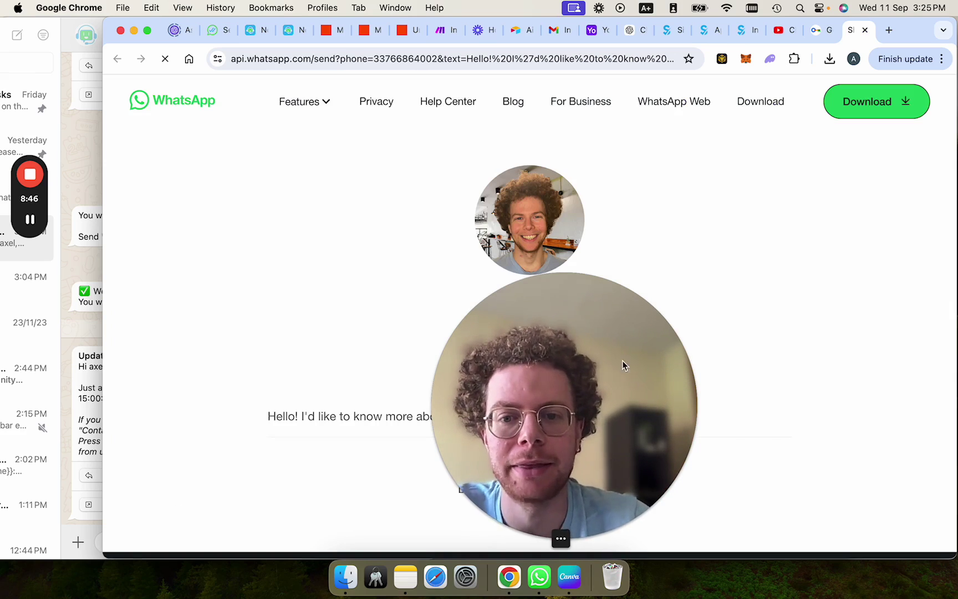
Continue to the prefilled chat in the WhatsApp app, then switch to Chrome's Notifier by WhatsAble tab.
left_click(560, 357)
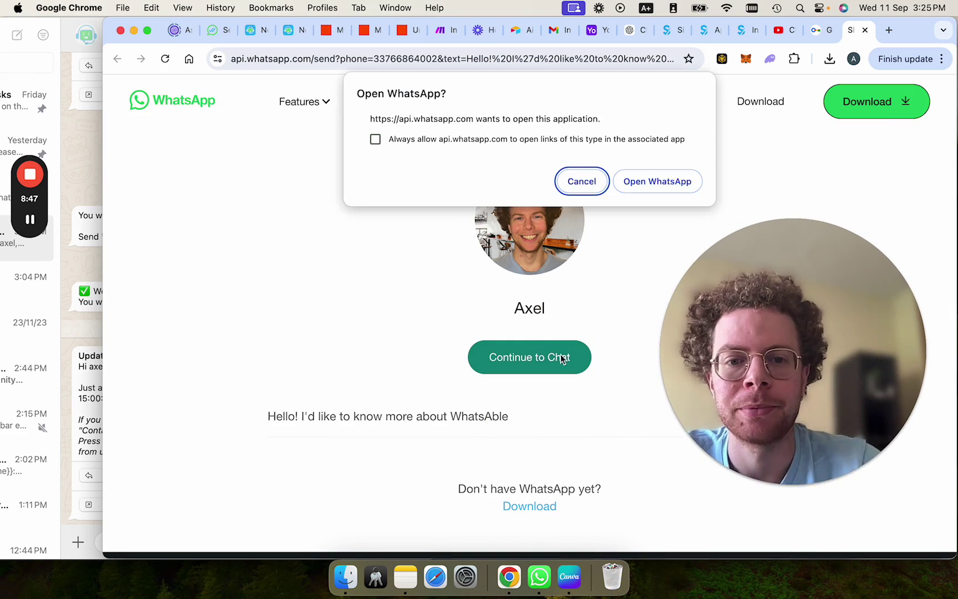
left_click(660, 183)
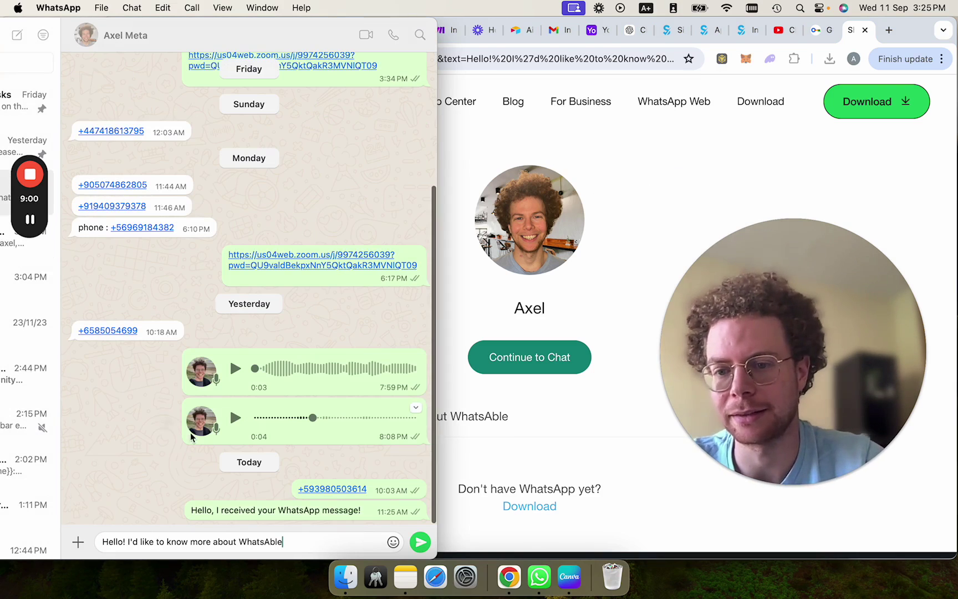
left_click(620, 272)
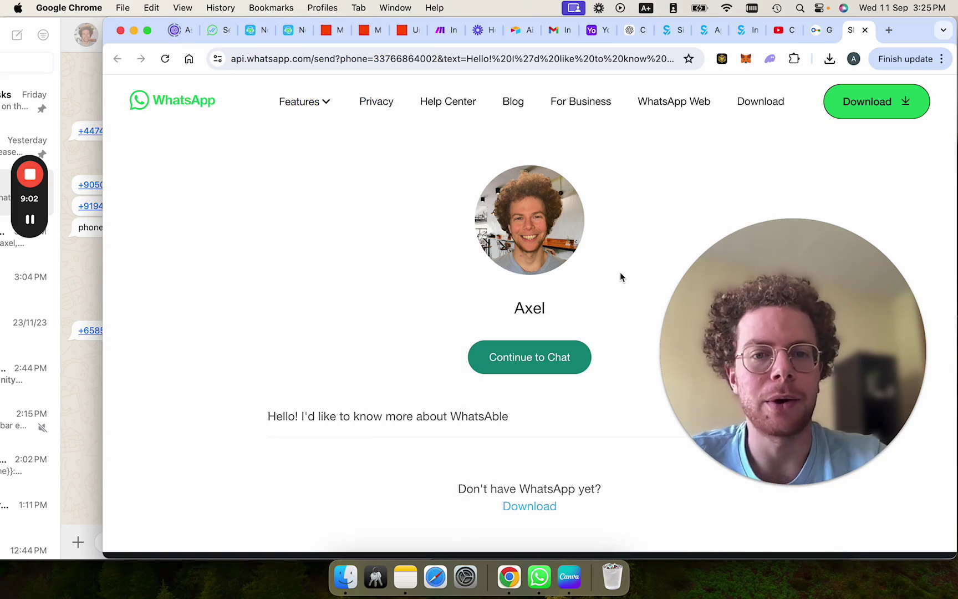
left_click_drag(759, 335, 109, 400)
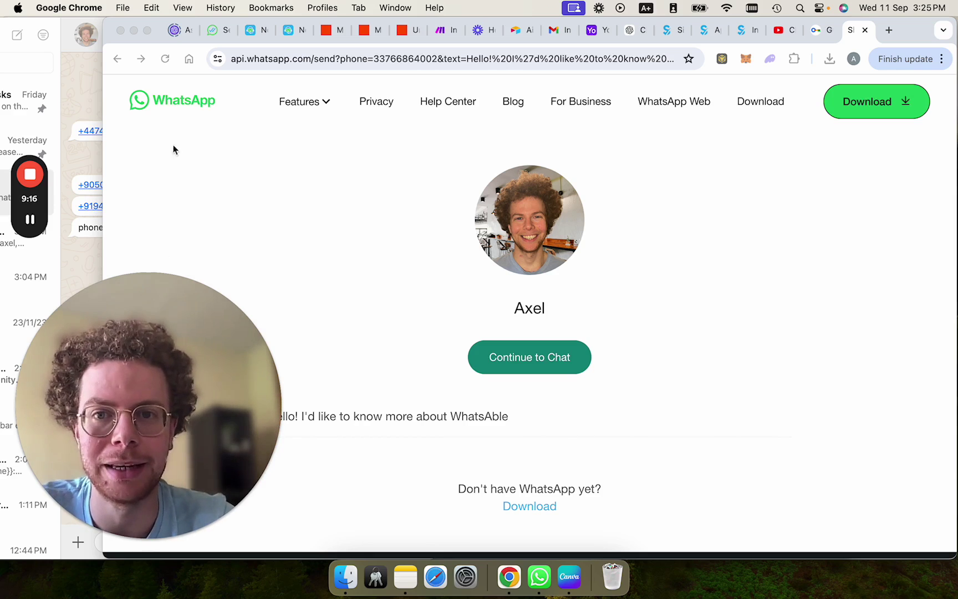
left_click(248, 33)
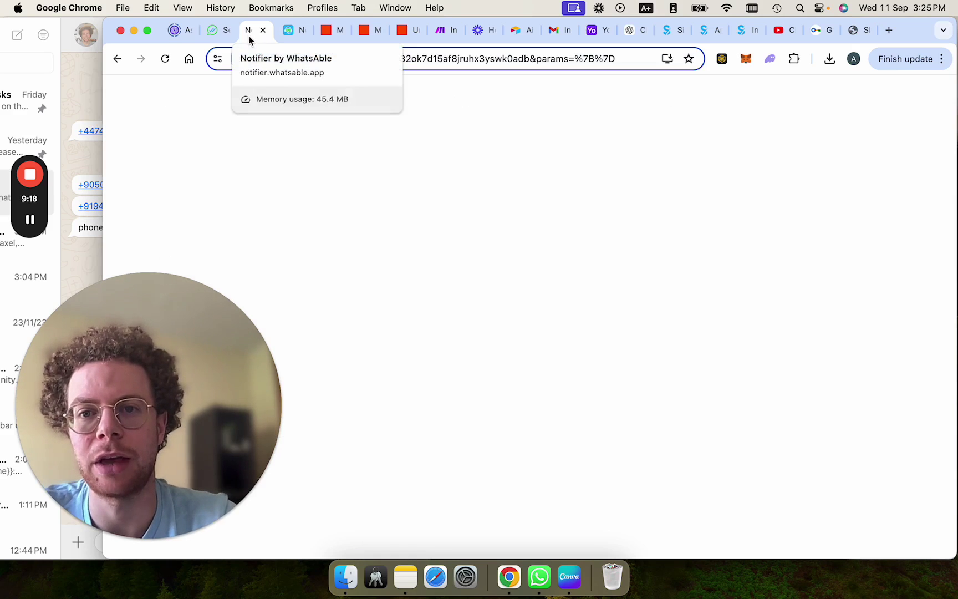